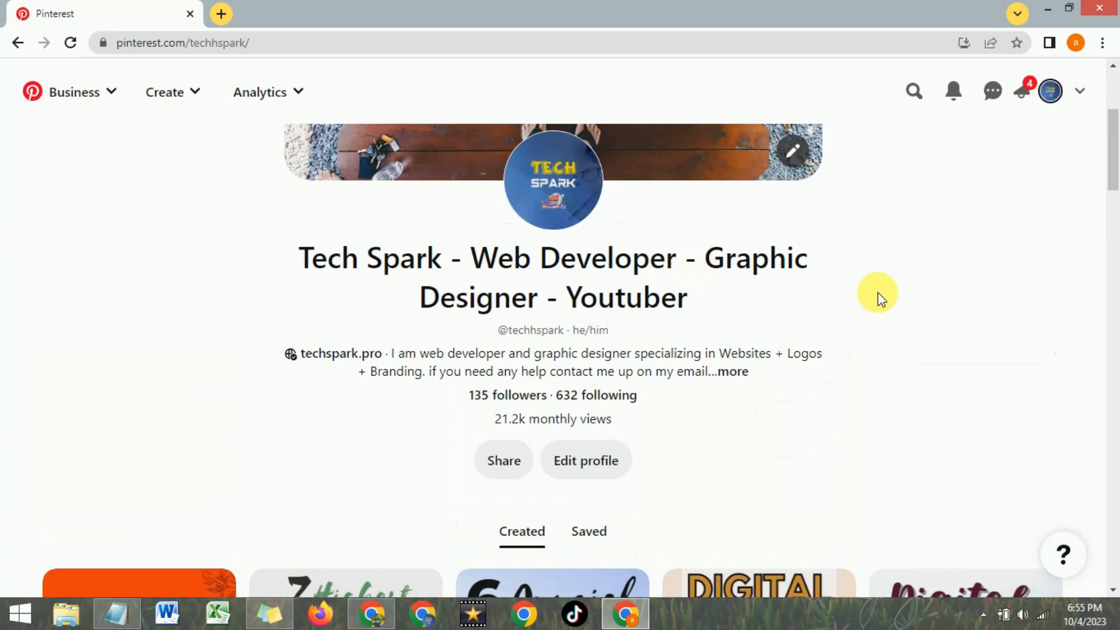
Open the Pin builder for creating a Pin for an ad.
left_click_drag(1113, 151, 1115, 128)
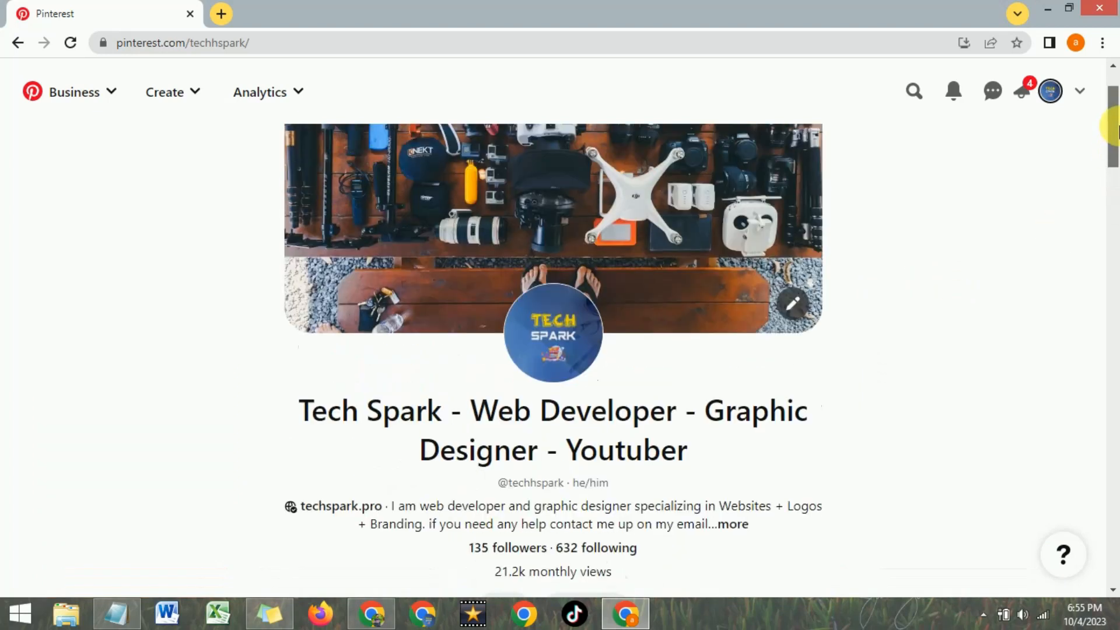
left_click(185, 96)
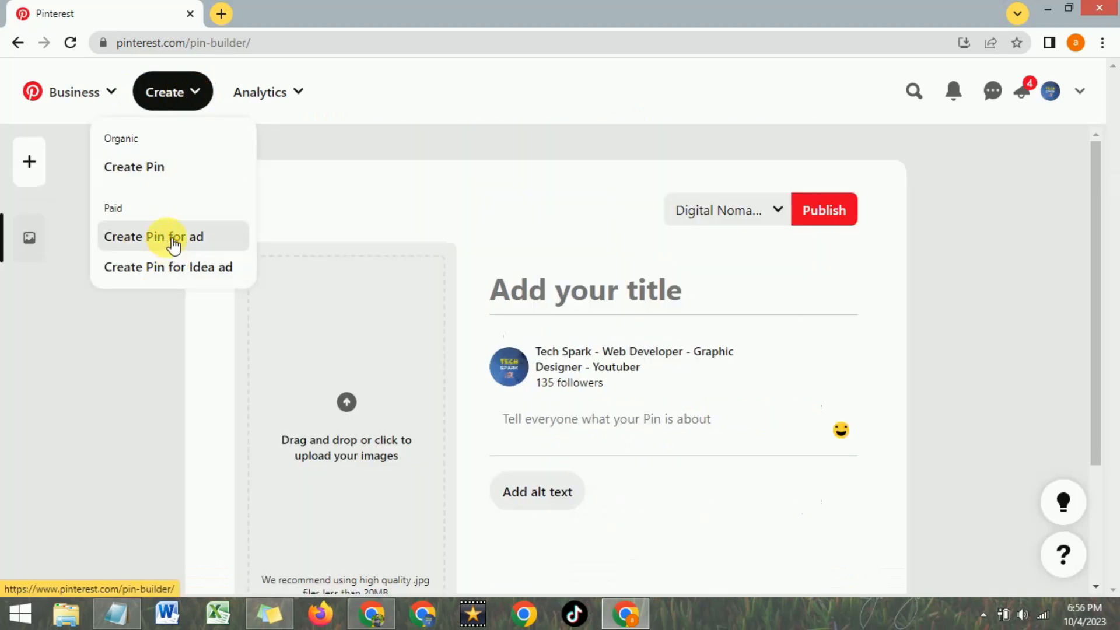
left_click(165, 236)
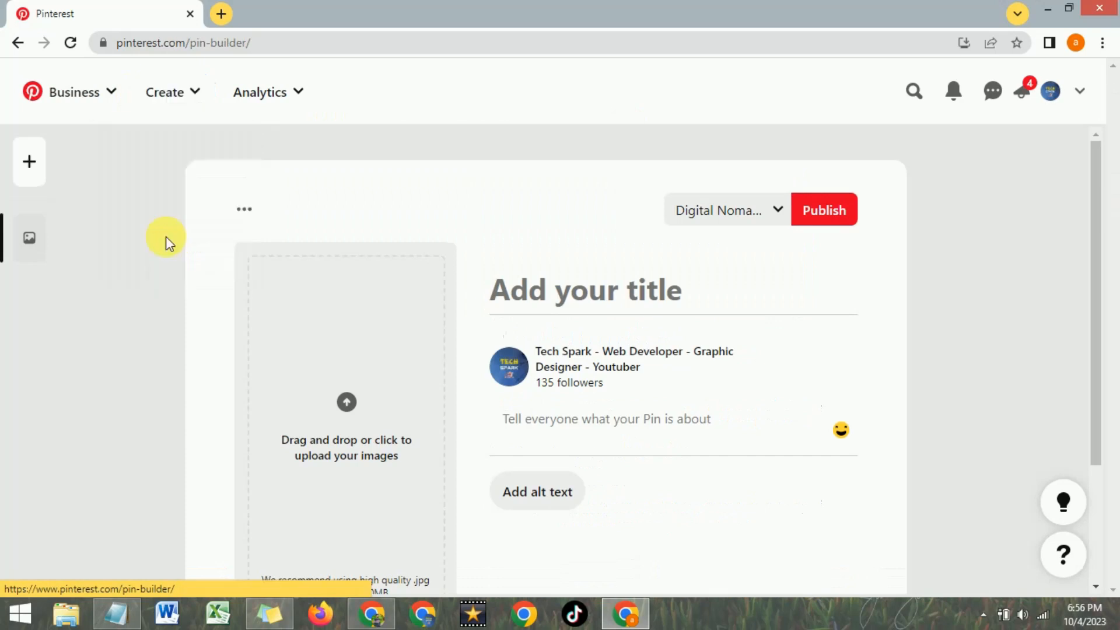
Add three more blank Pin drafts alongside the first one in the Pin builder.
scroll(309, 286, "down", 1)
scroll(309, 286, "down", 2)
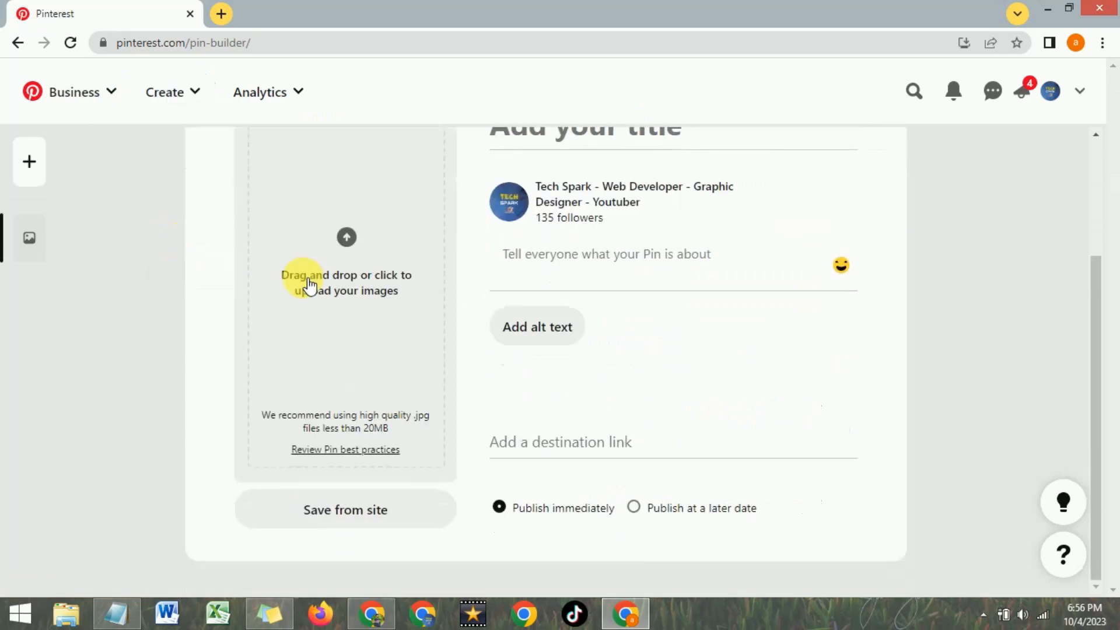
scroll(304, 283, "up", 3)
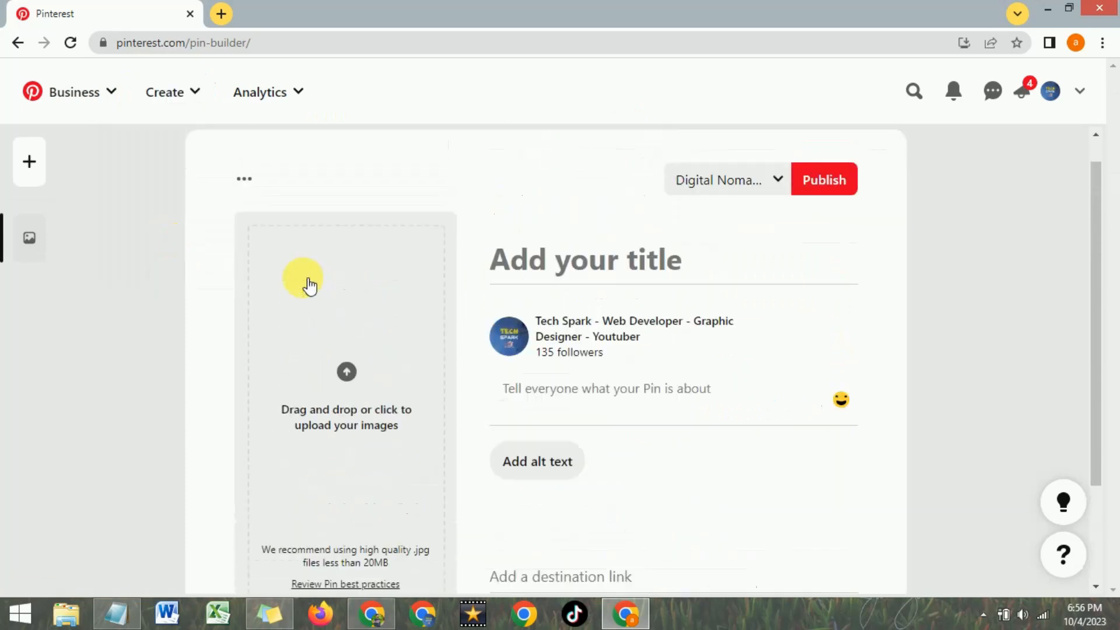
scroll(392, 274, "down", 1)
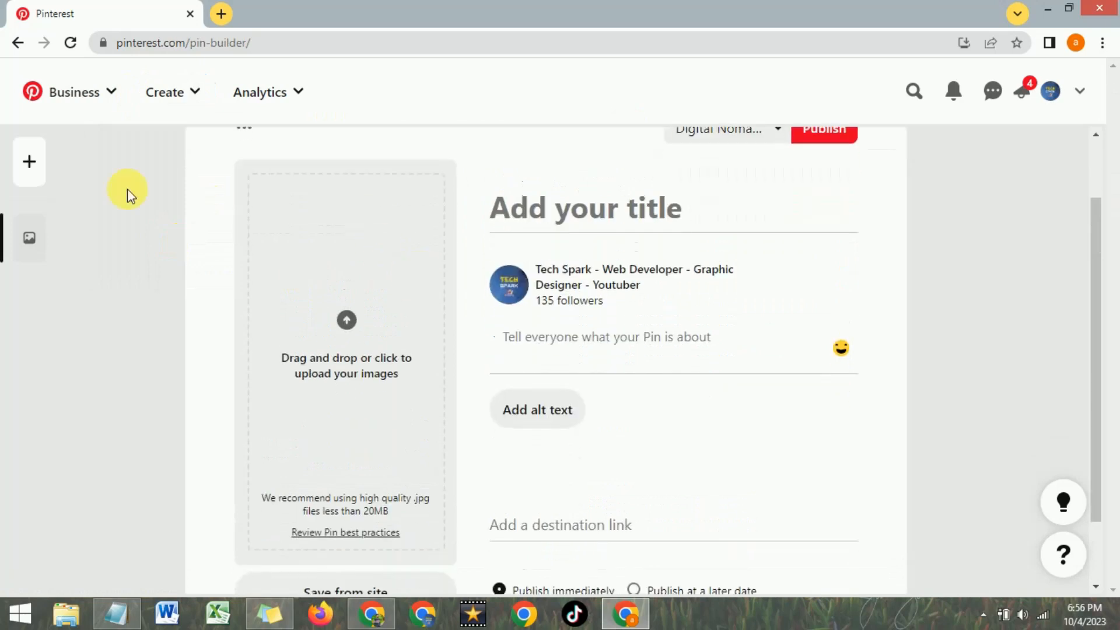
left_click(35, 169)
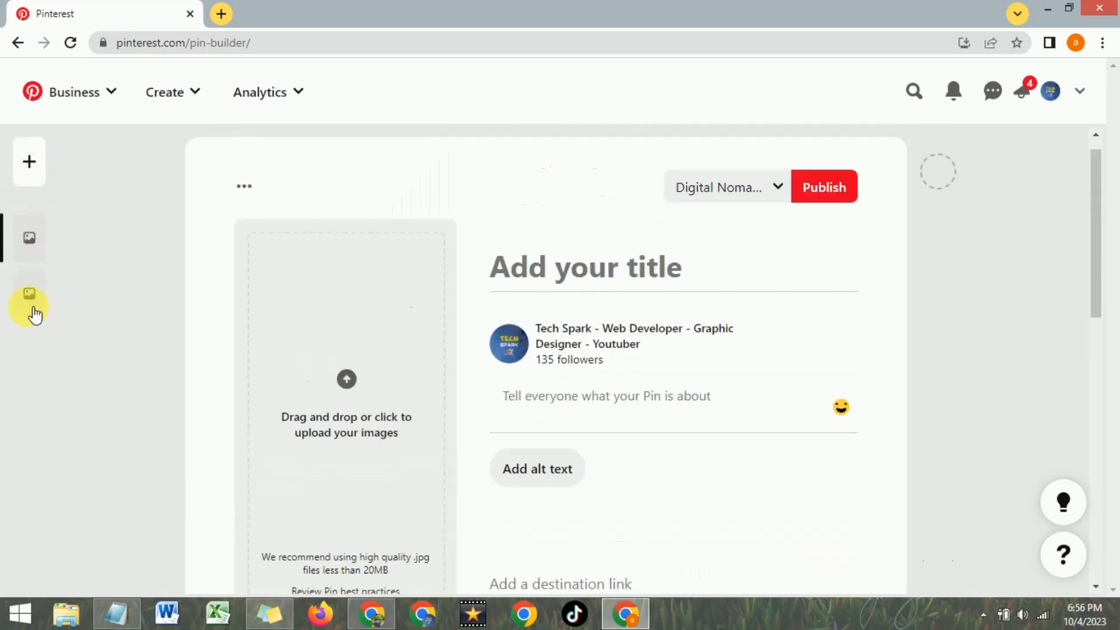
left_click(28, 175)
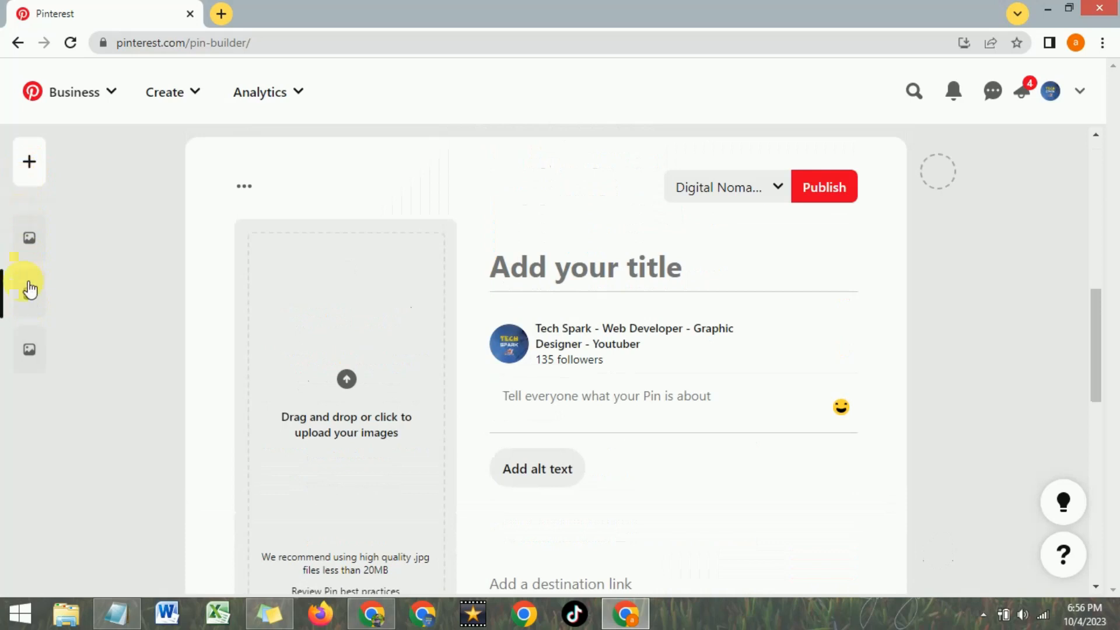
left_click(35, 170)
left_click(32, 169)
left_click(36, 173)
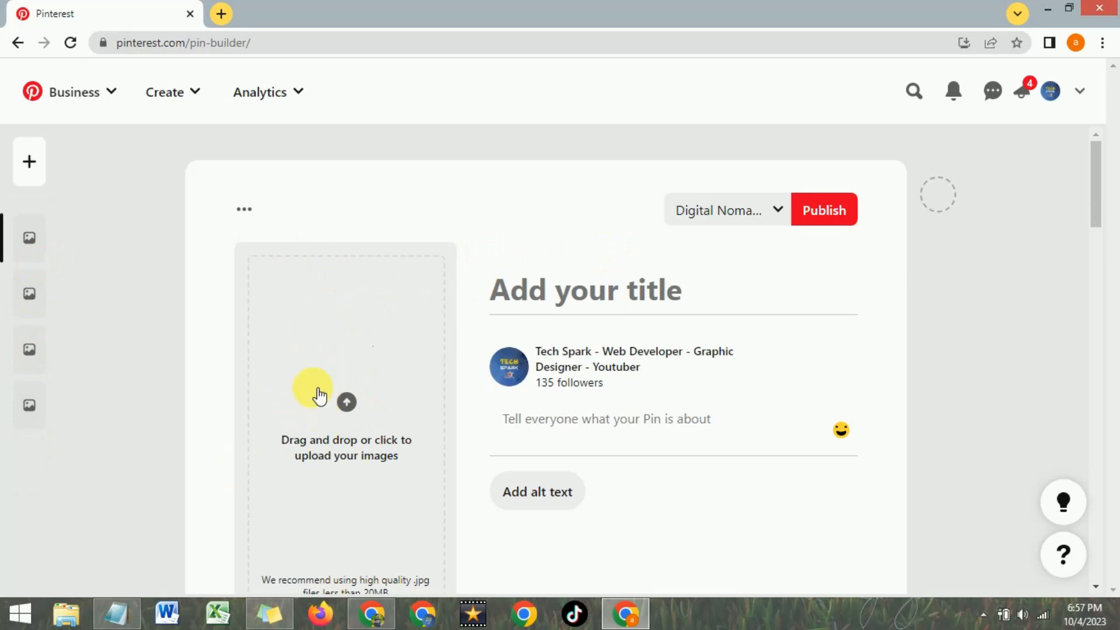
scroll(318, 395, "down", 3)
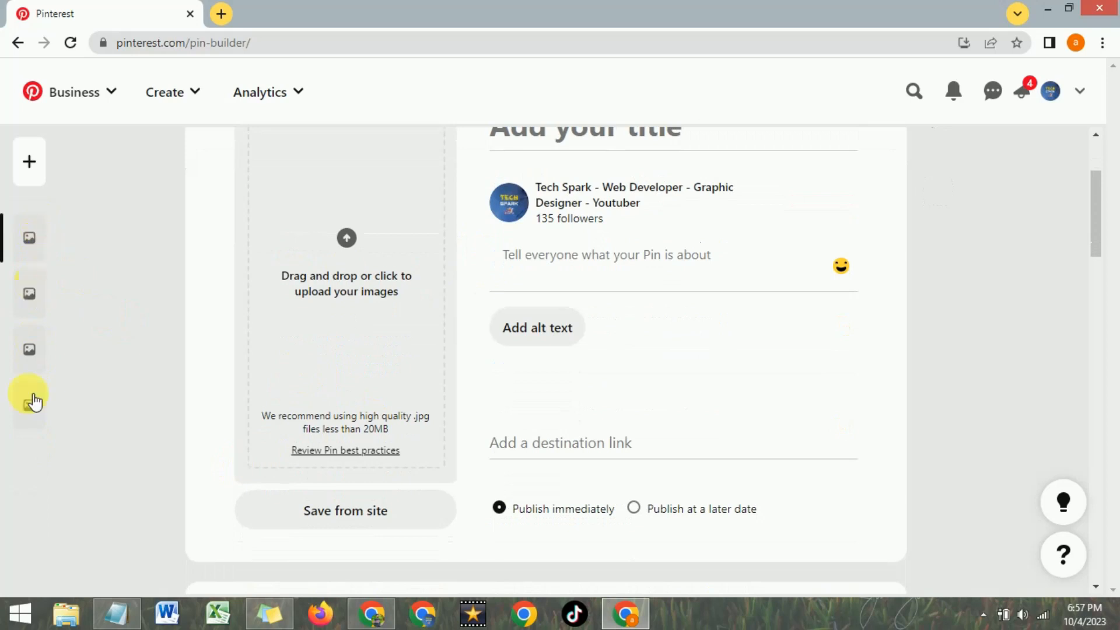
scroll(343, 335, "up", 3)
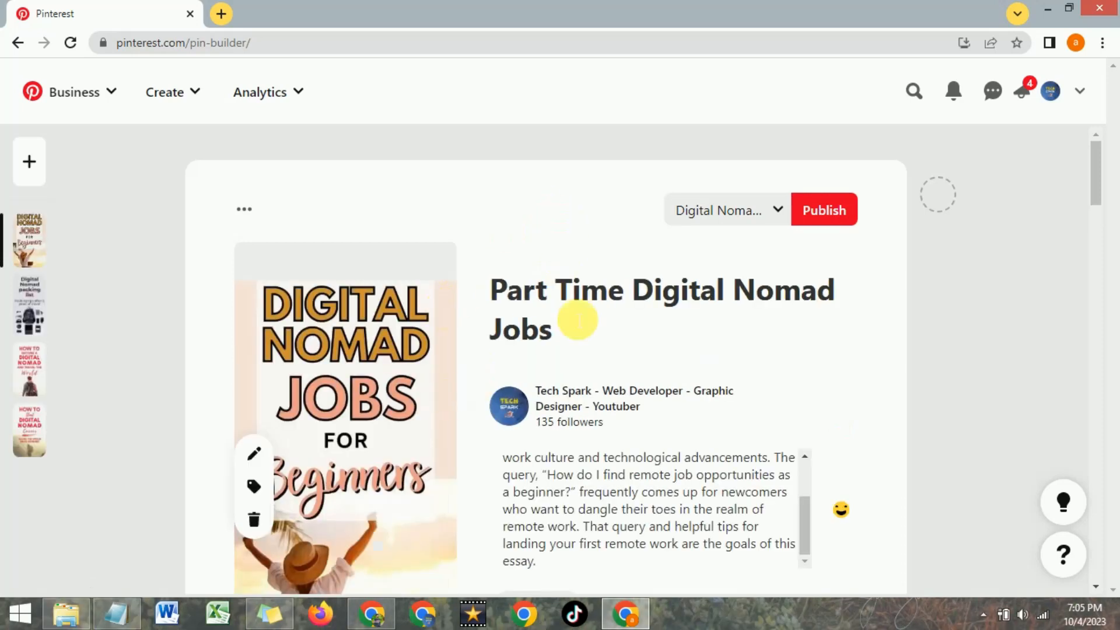
Review the "Part Time Digital Nomad Jobs" Pin and publish it to the Digital Nomad Visa board.
scroll(601, 435, "down", 4)
scroll(508, 452, "down", 3)
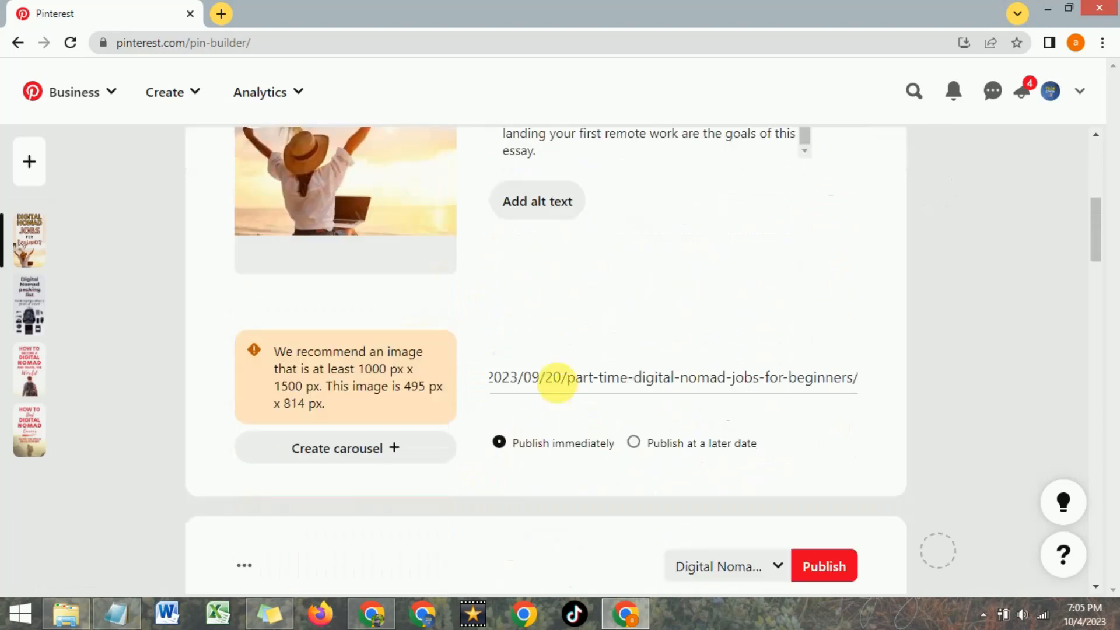
scroll(561, 374, "up", 5)
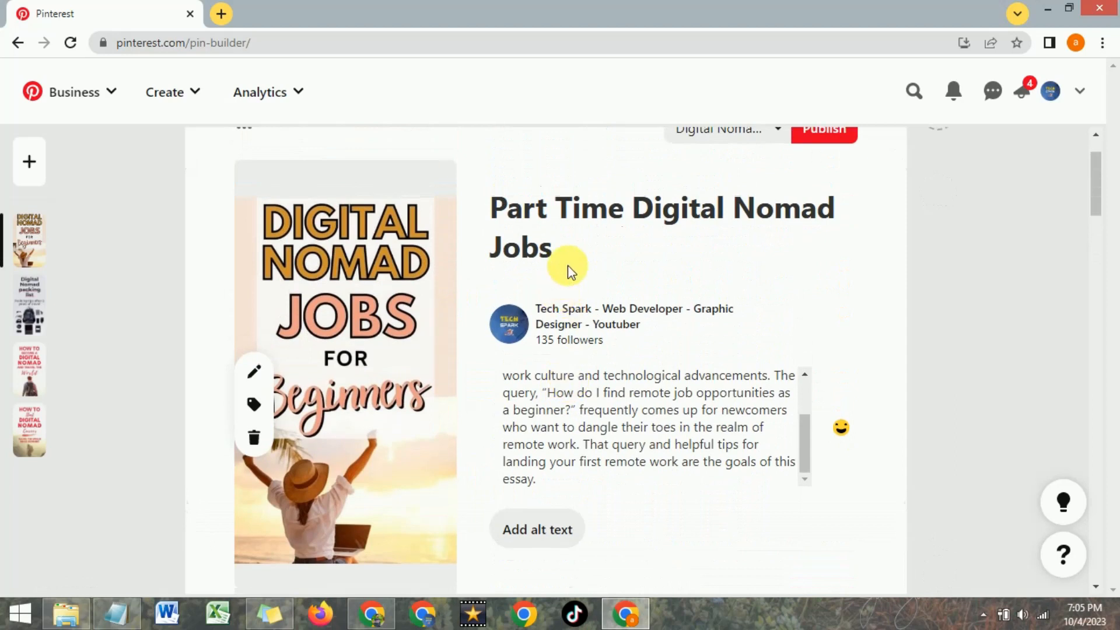
scroll(614, 175, "up", 2)
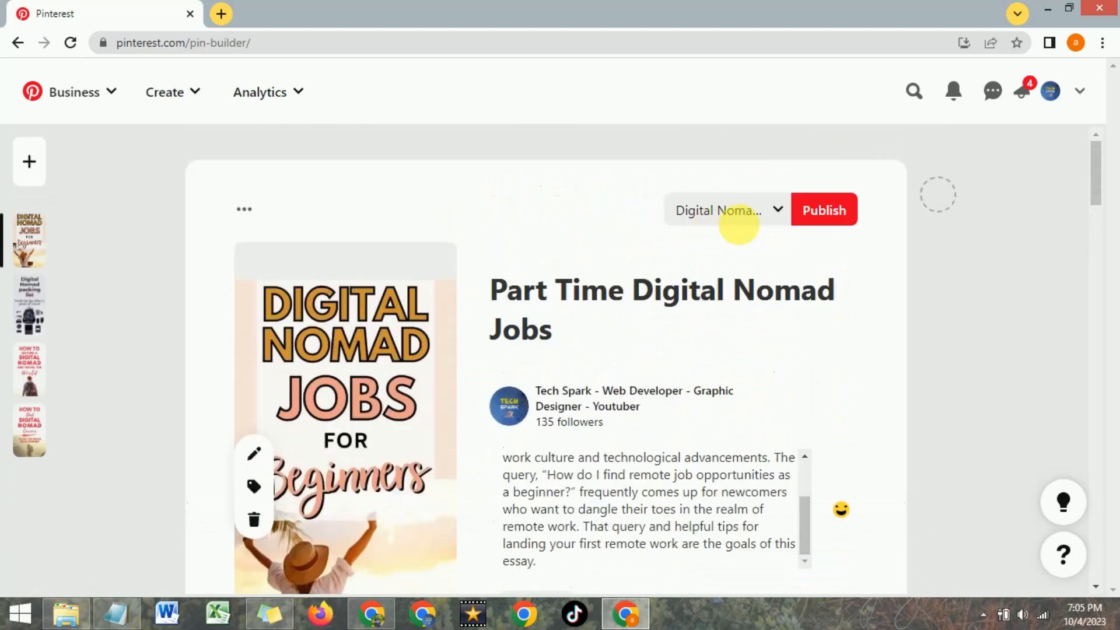
left_click(780, 213)
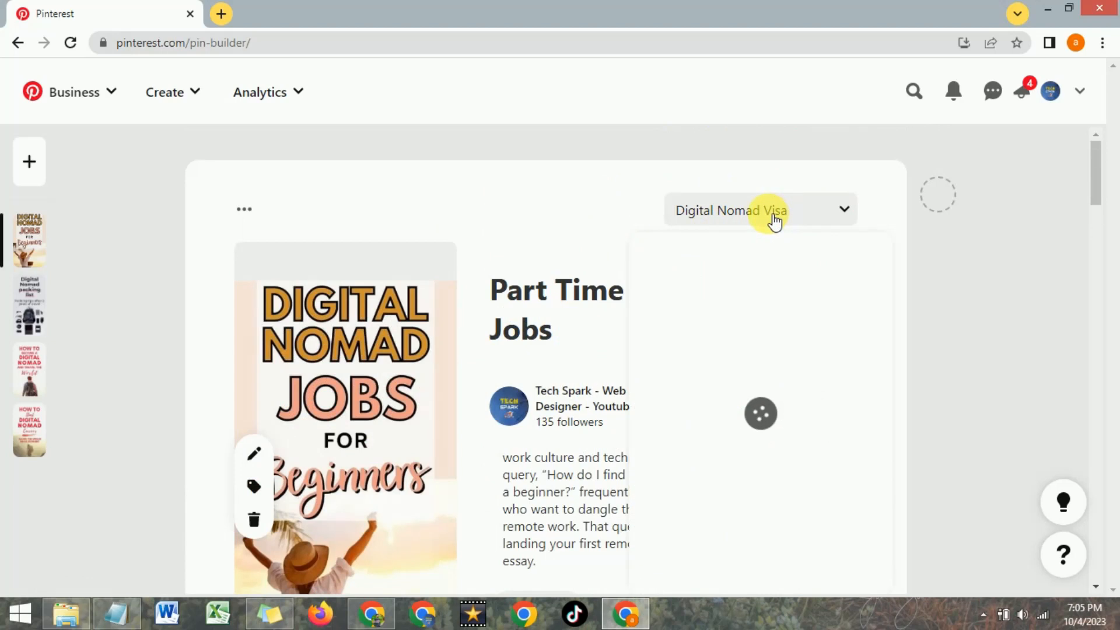
mouse_move(745, 492)
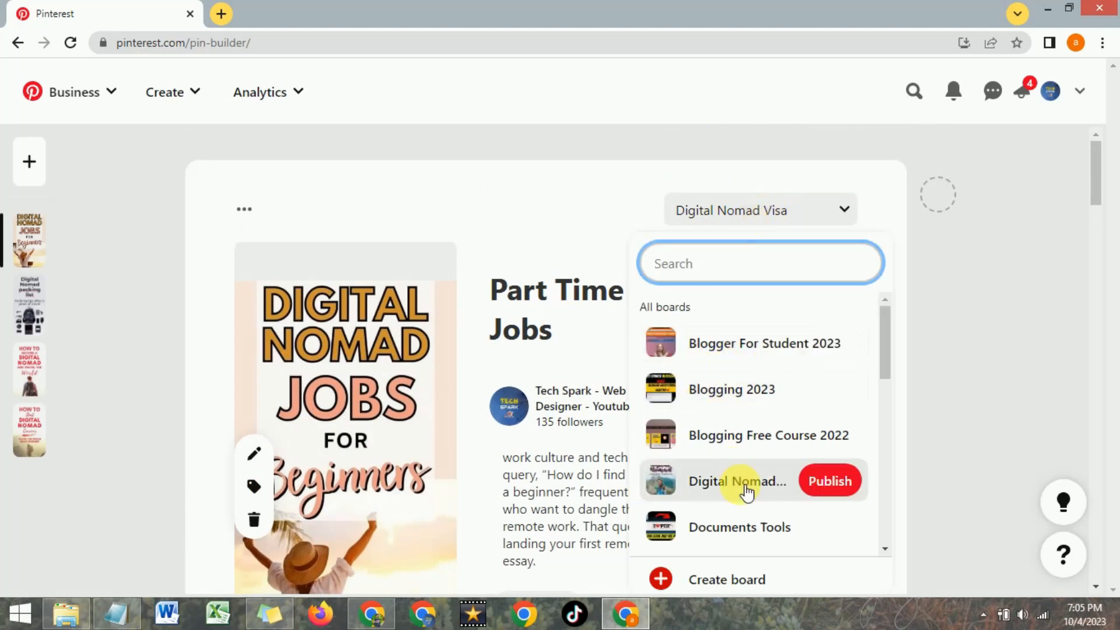
left_click(837, 492)
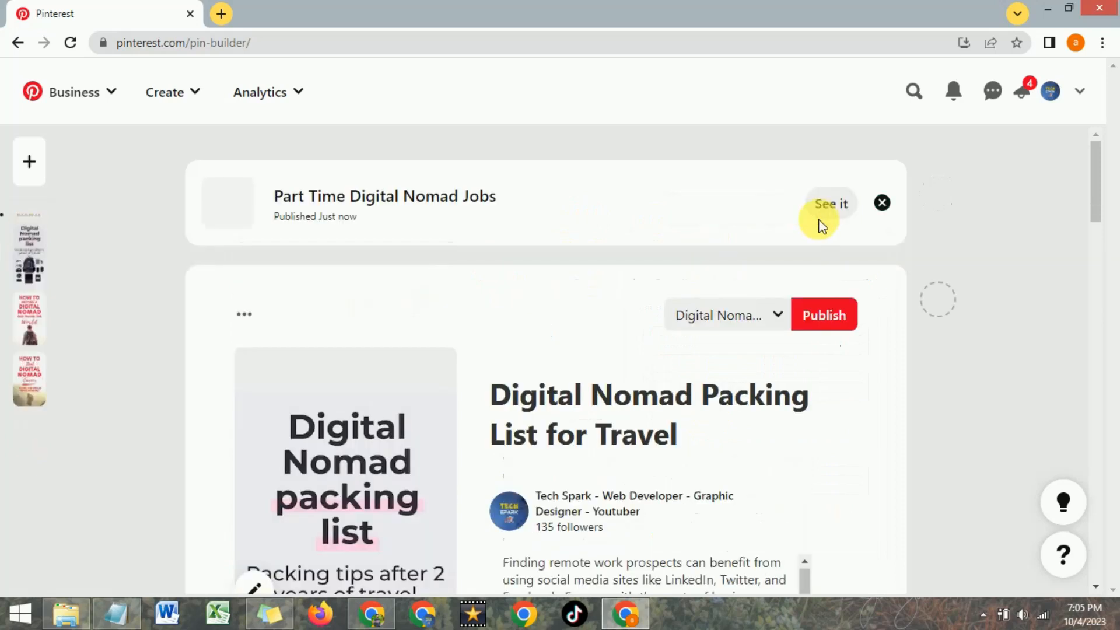
Set the "Digital Nomad Packing List for Travel" Pin to publish at a later date, on 10/05/2023.
scroll(490, 306, "down", 1)
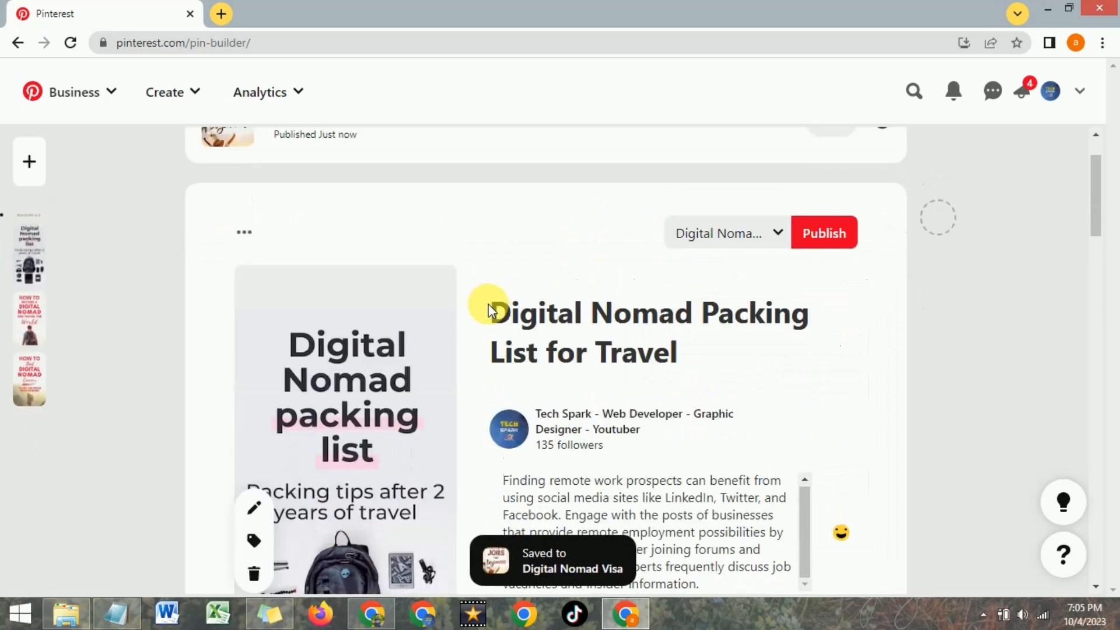
scroll(490, 309, "down", 12)
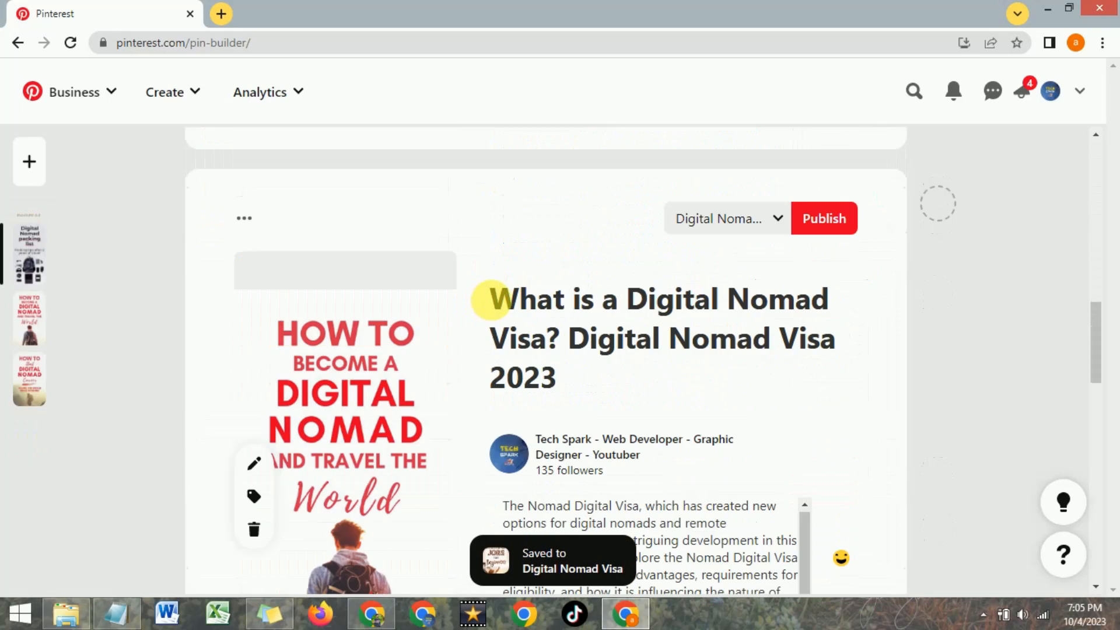
scroll(492, 300, "up", 10)
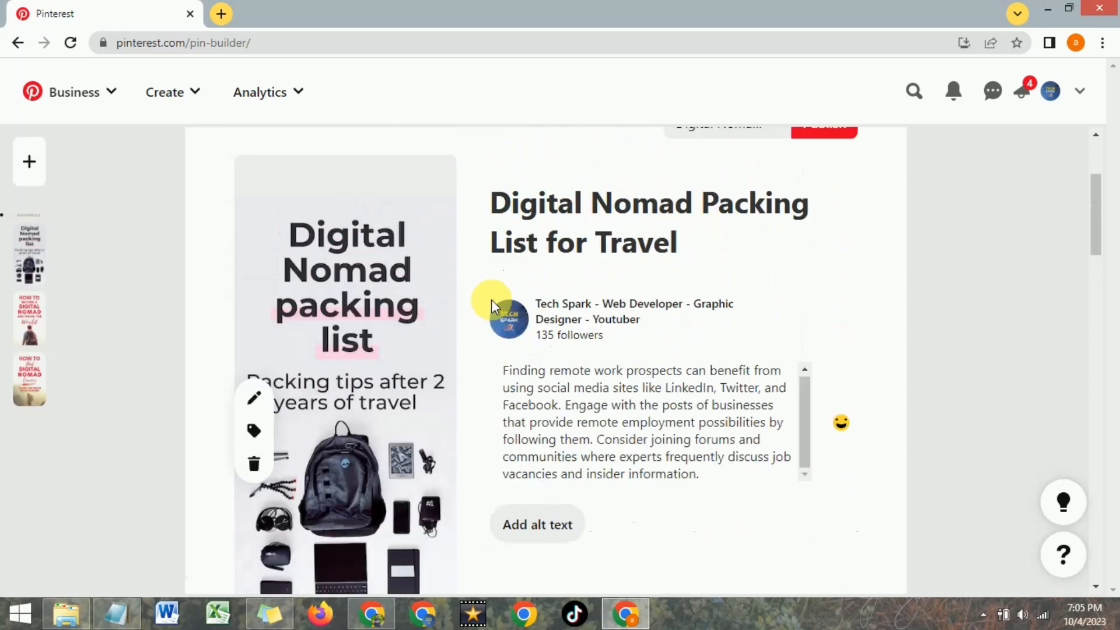
scroll(492, 298, "down", 5)
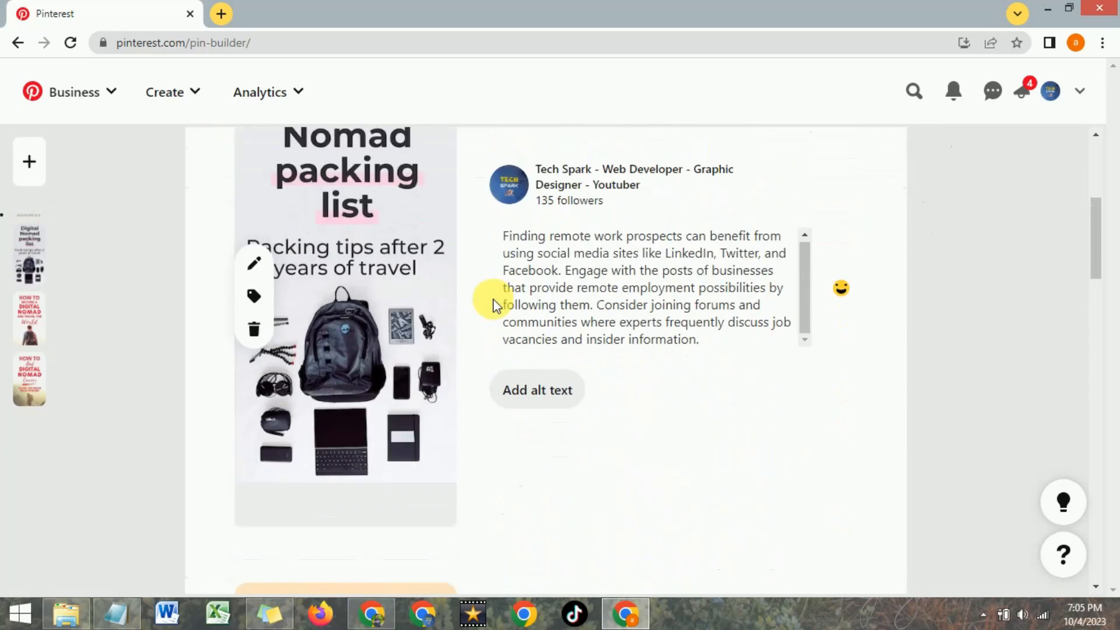
scroll(492, 302, "down", 4)
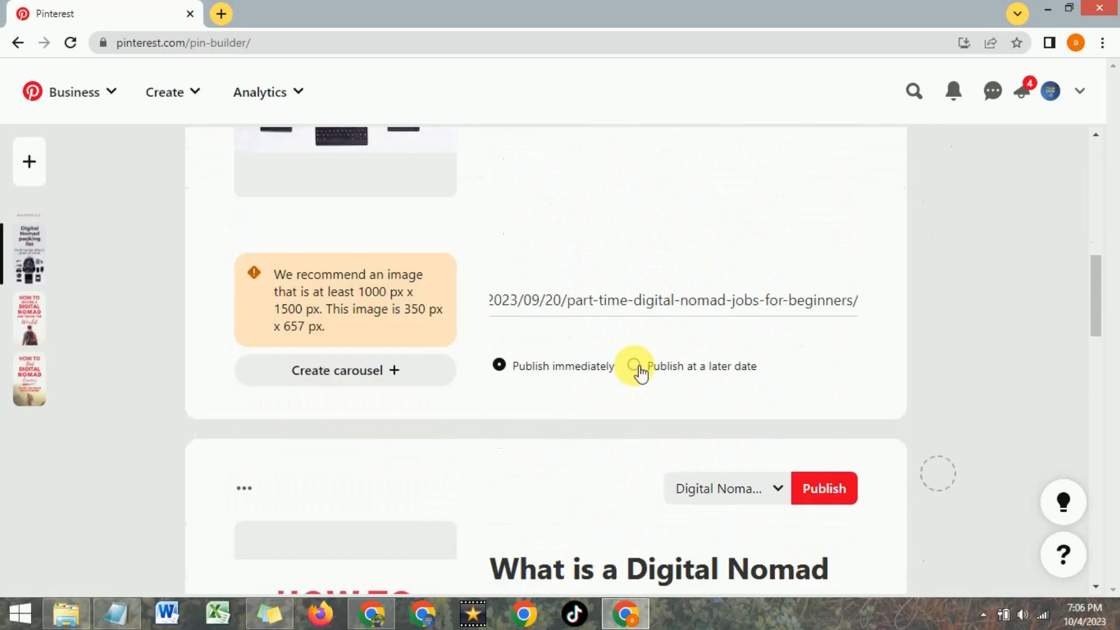
left_click(634, 366)
left_click(551, 328)
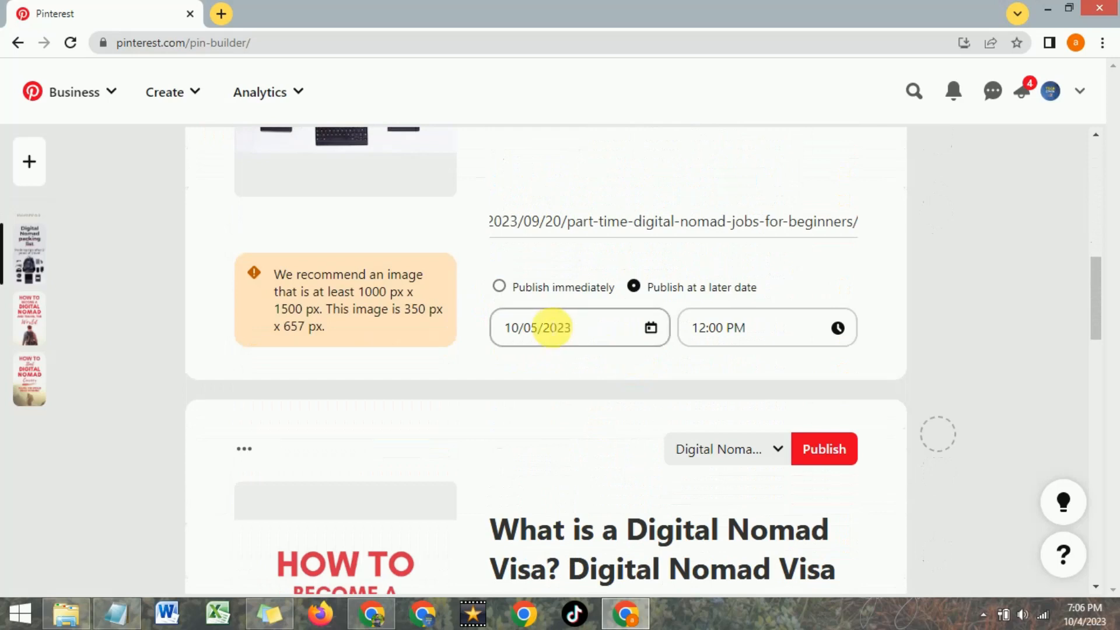
left_click(588, 336)
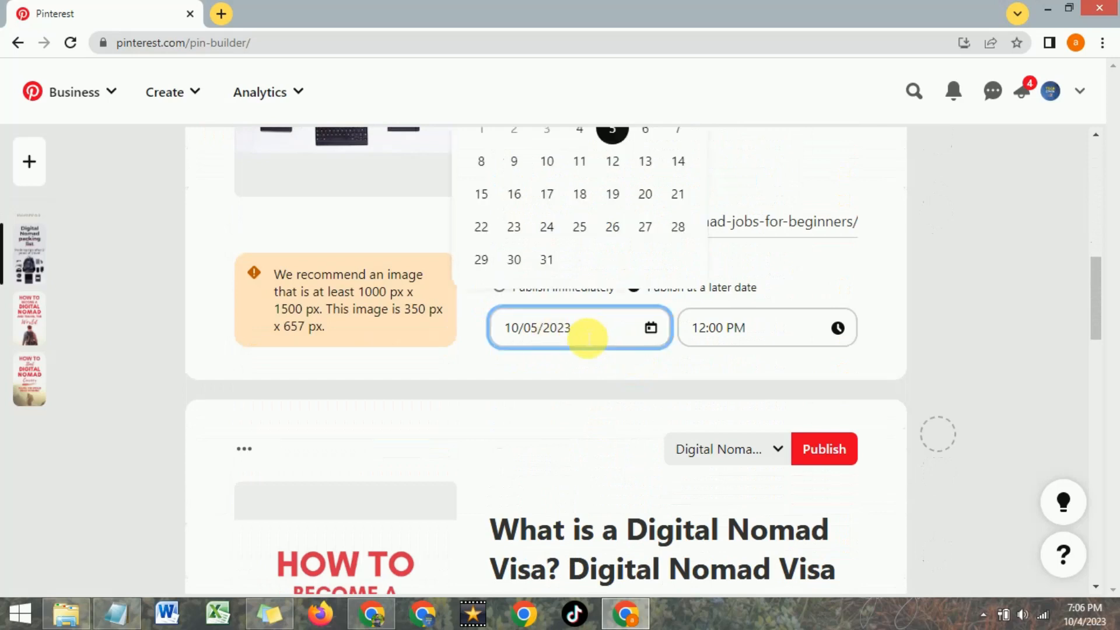
scroll(589, 228, "up", 3)
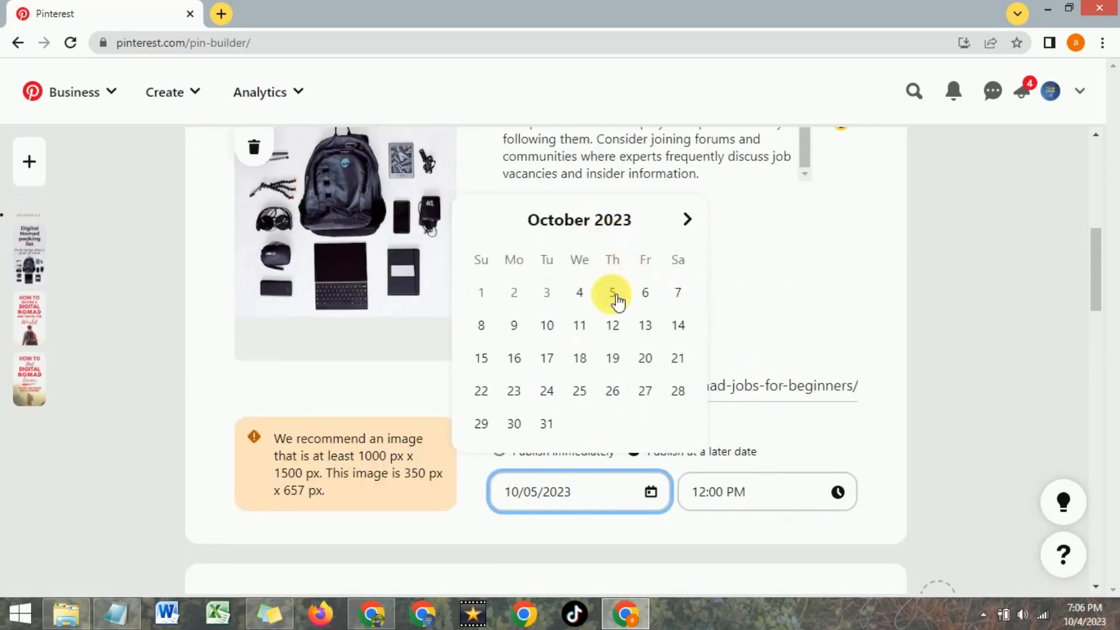
left_click(616, 296)
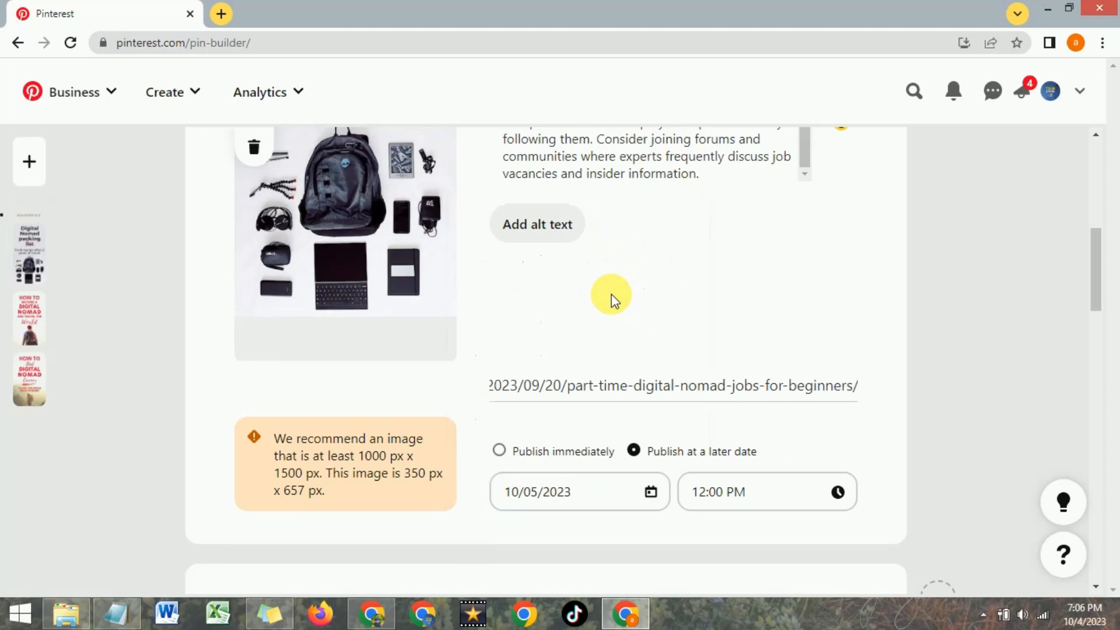
Set the packing list Pin's publishing time to 08:00 PM.
left_click(765, 505)
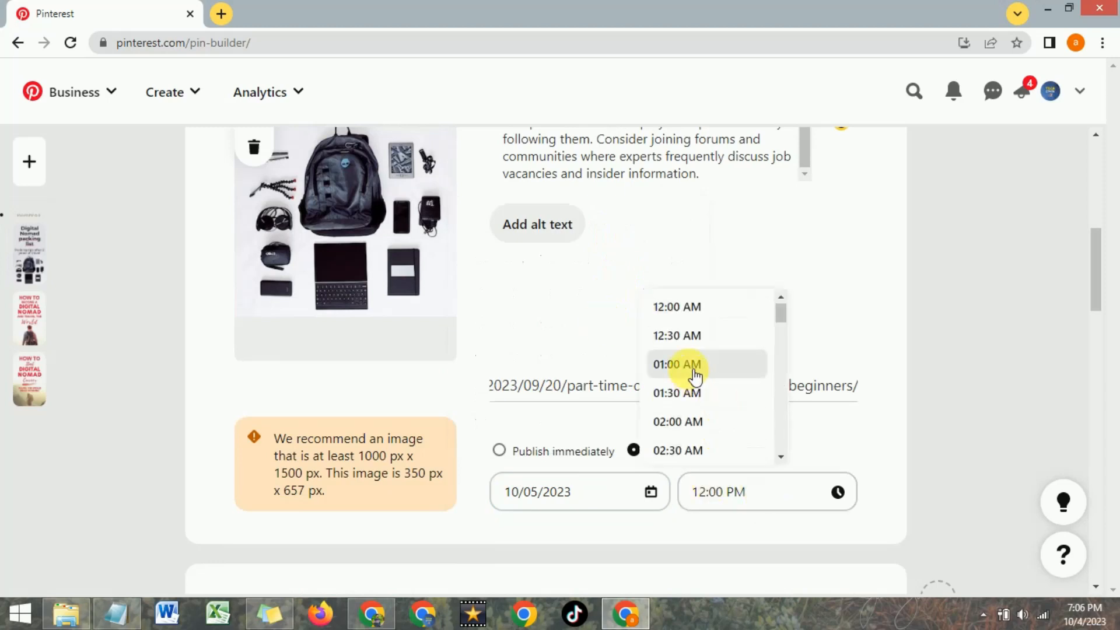
scroll(697, 373, "down", 7)
scroll(705, 362, "down", 12)
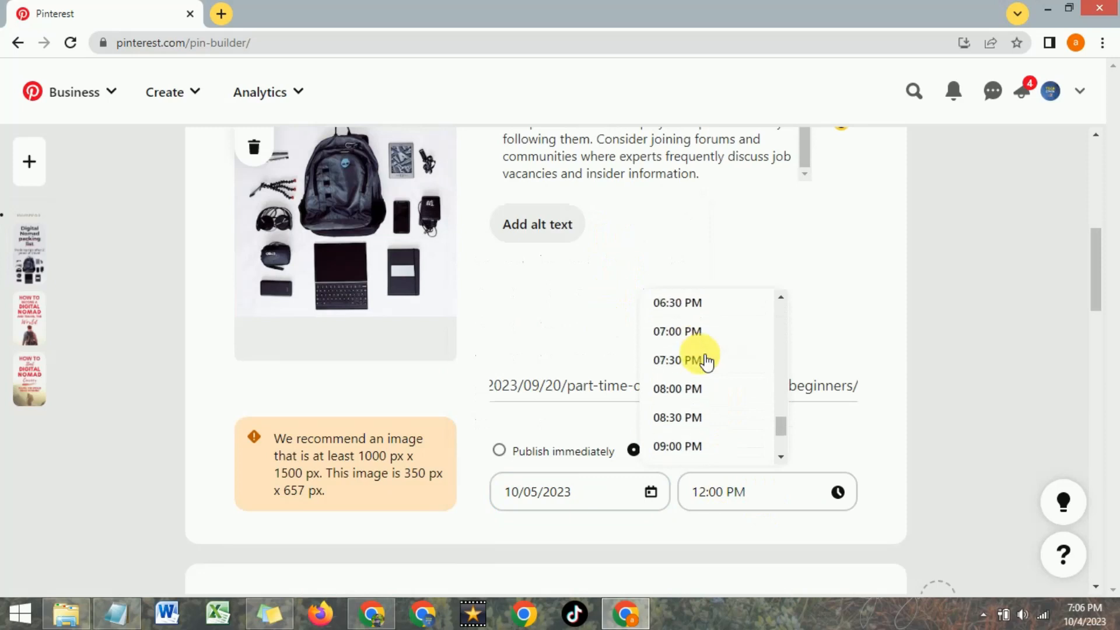
left_click(694, 387)
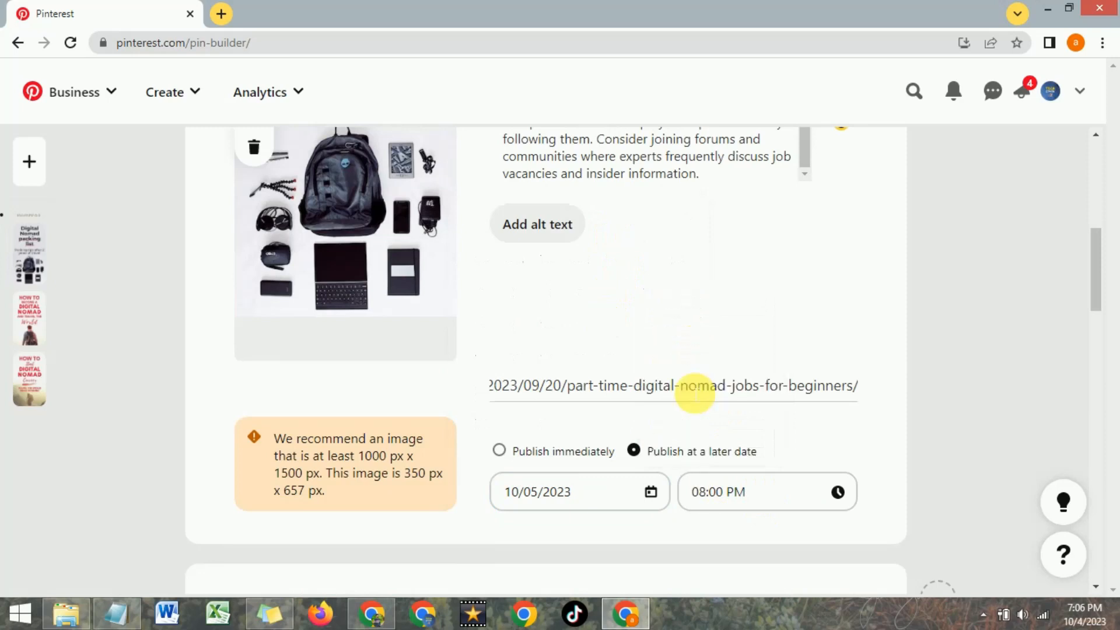
Set the "What is a Digital Nomad Visa? Digital Nomad Visa 2023" Pin to publish at a later date, on 10/06/2023.
scroll(749, 423, "down", 2)
scroll(741, 408, "down", 3)
scroll(671, 326, "down", 5)
scroll(671, 324, "down", 3)
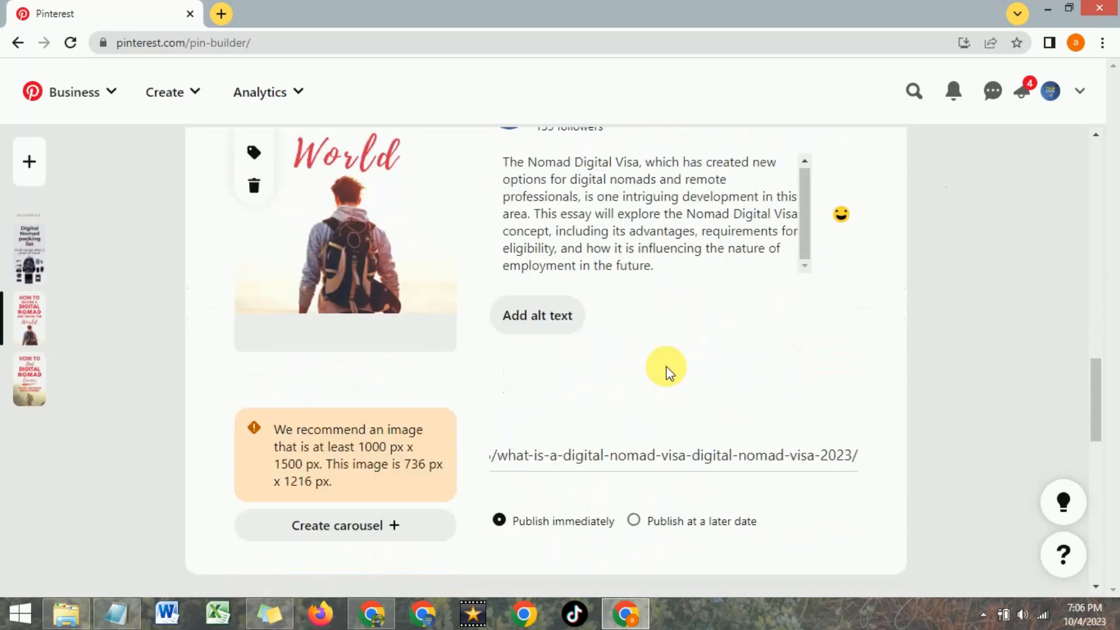
left_click(635, 528)
scroll(636, 527, "down", 2)
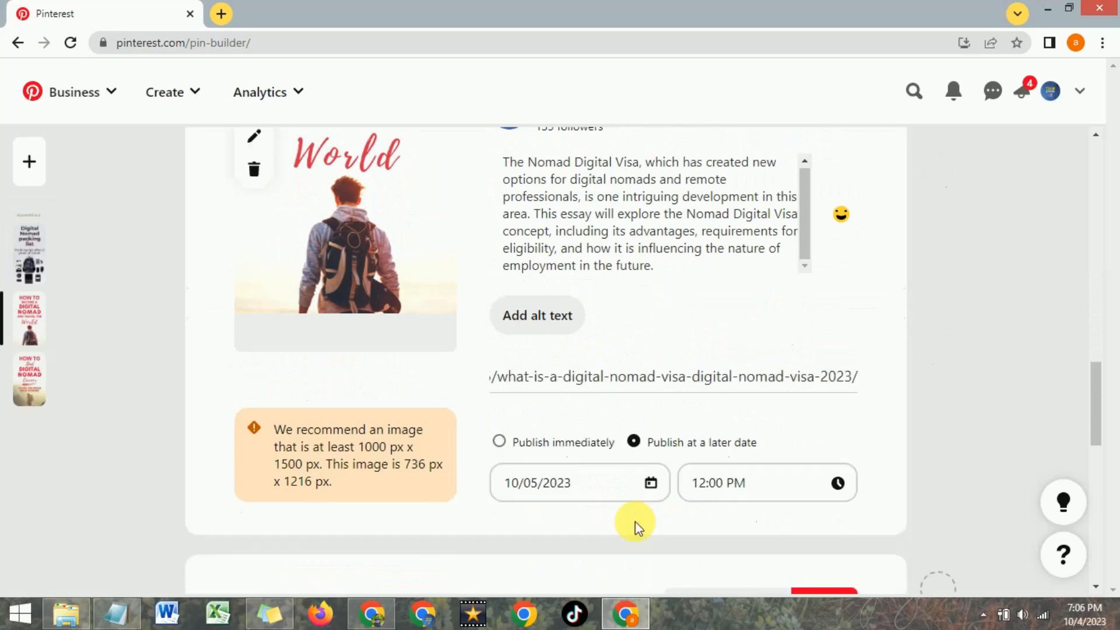
scroll(654, 359, "down", 3)
left_click(612, 318)
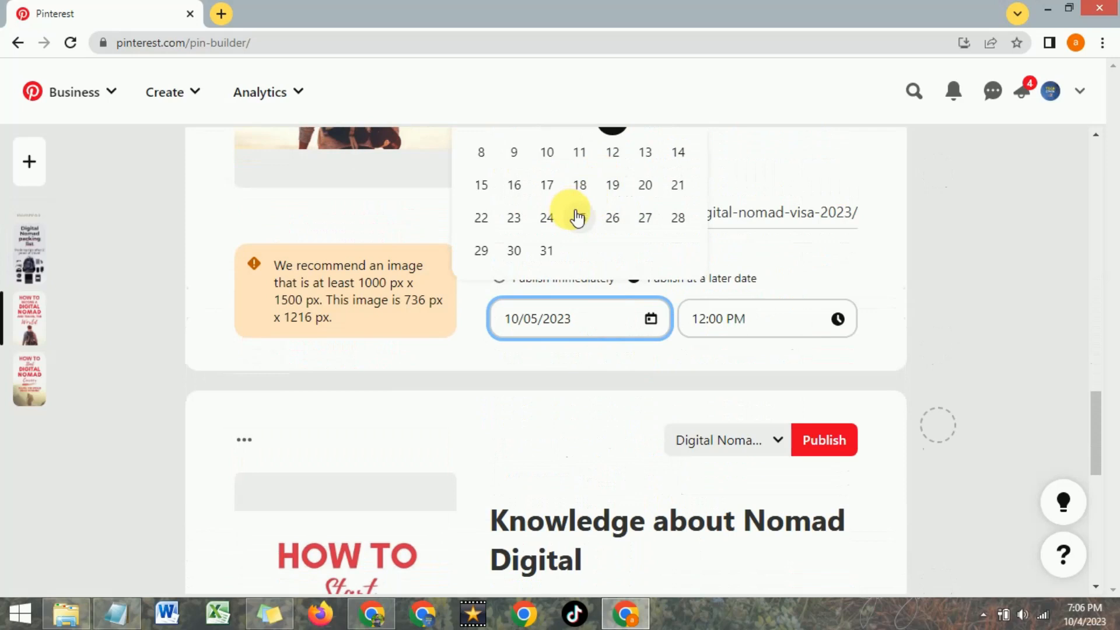
scroll(574, 215, "up", 2)
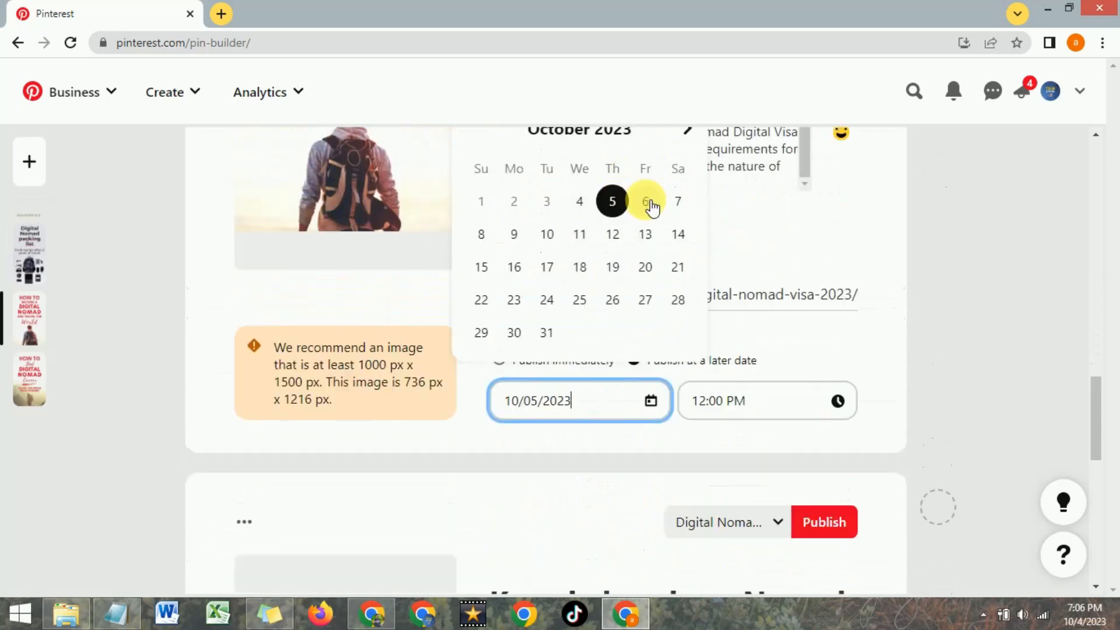
left_click(646, 203)
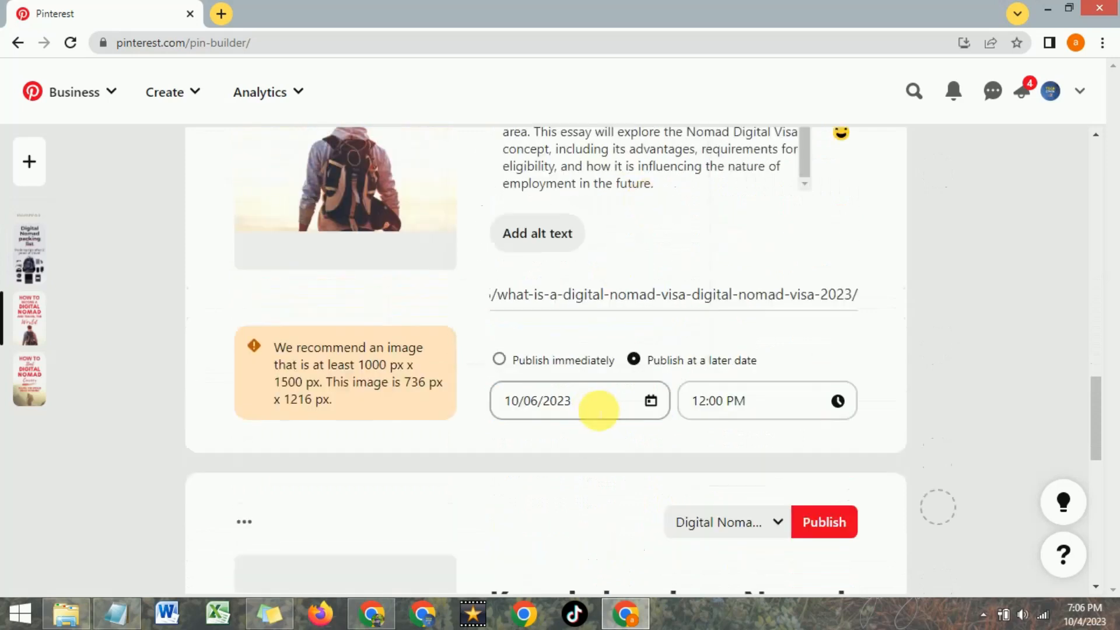
Set the publishing time of the "What is a Digital Nomad Visa? Digital Nomad Visa 2023" Pin to 09:30 PM.
left_click(772, 400)
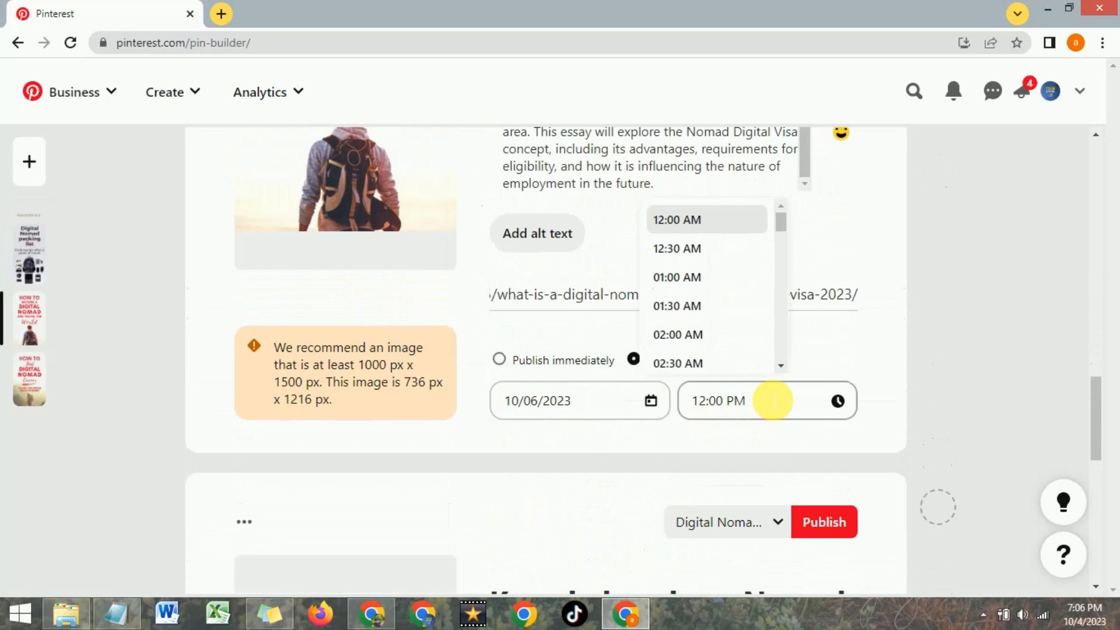
scroll(694, 274, "down", 20)
left_click(692, 299)
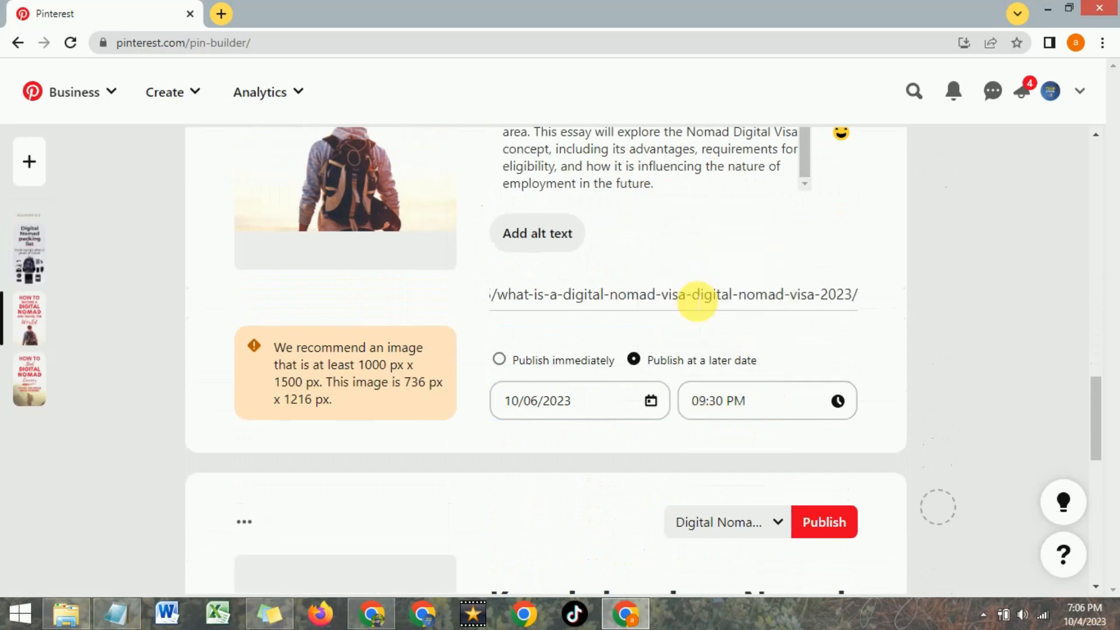
Set the "Knowledge about Nomad Digital" Pin to publish at a later date, on 10/07/2023.
scroll(617, 319, "down", 8)
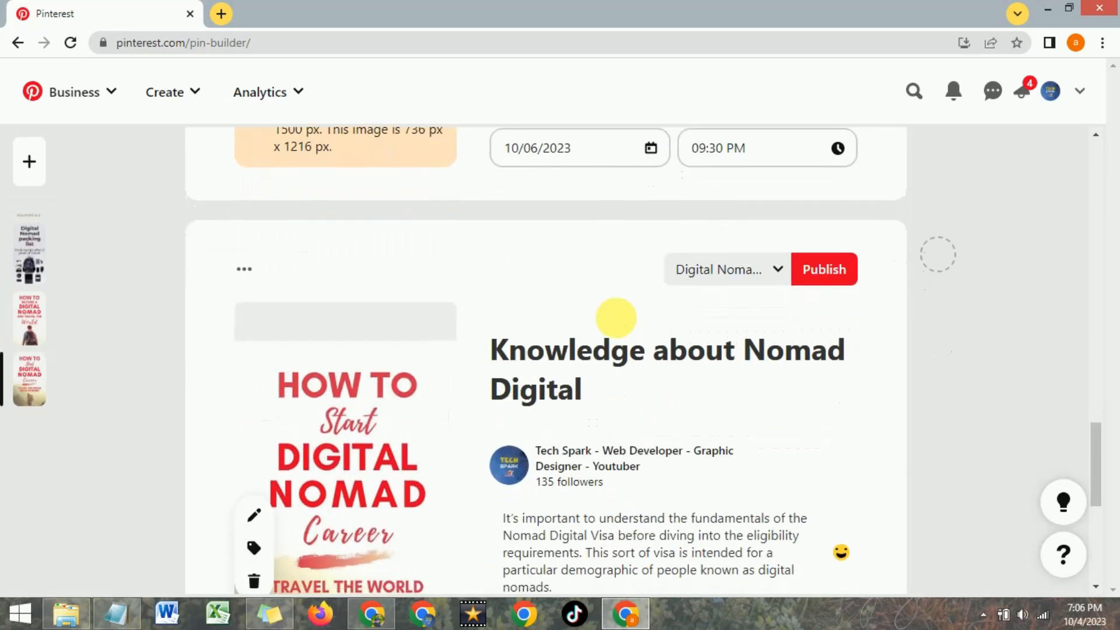
scroll(621, 324, "down", 3)
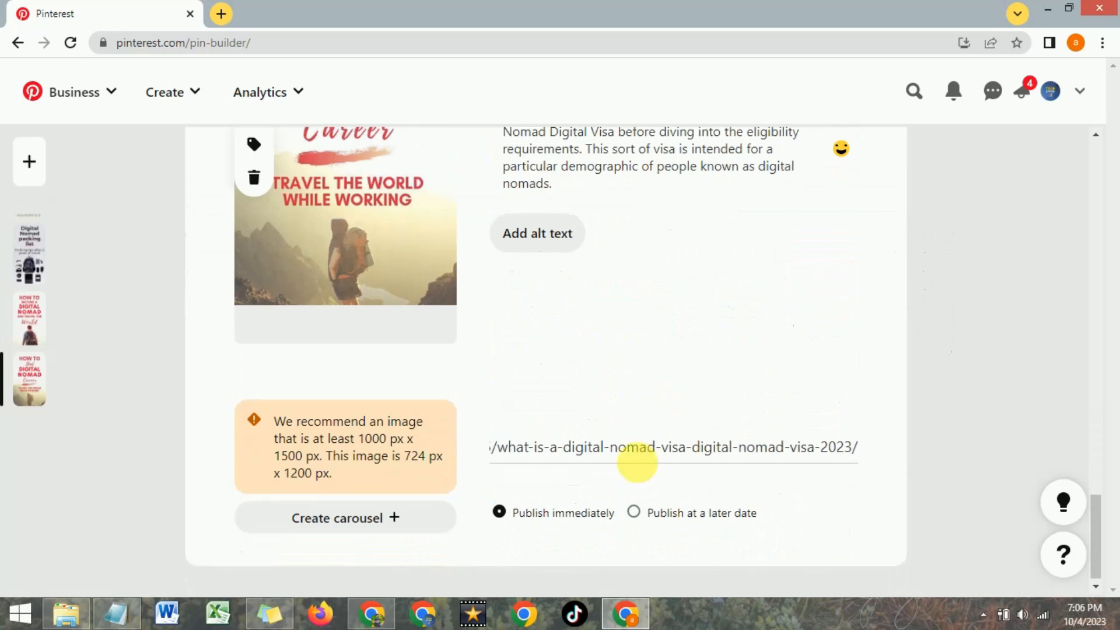
left_click(632, 511)
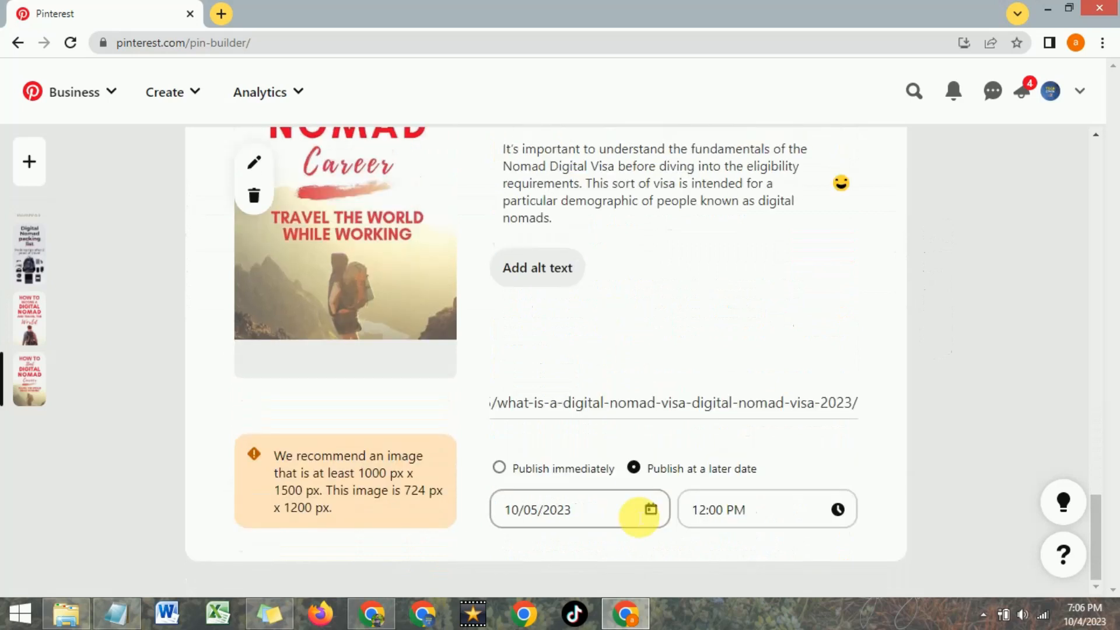
left_click(590, 520)
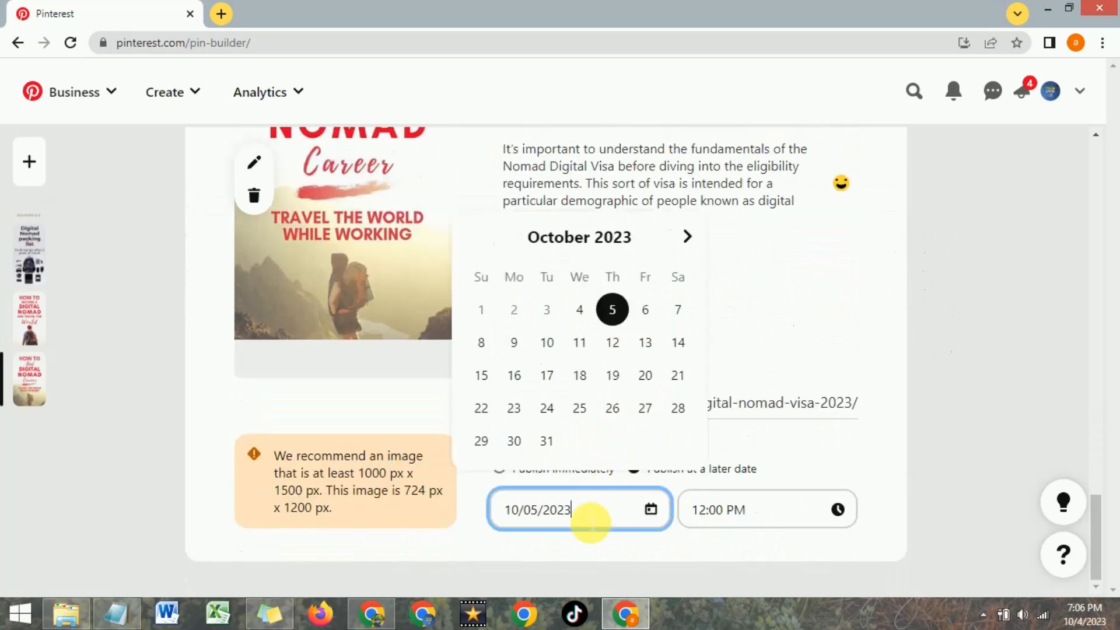
left_click(677, 311)
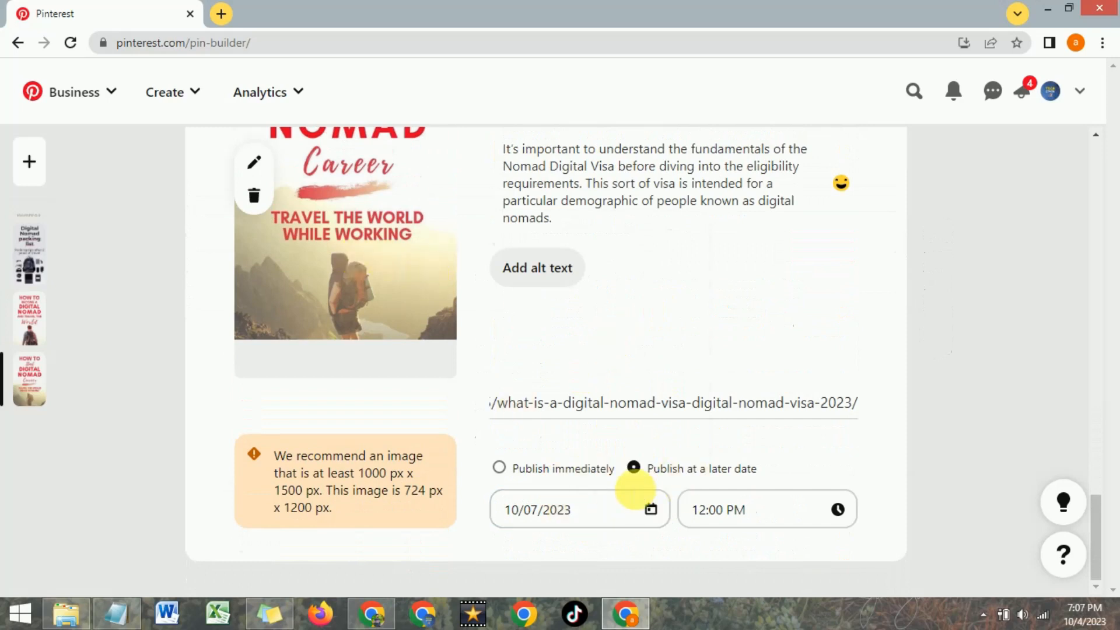
left_click(775, 521)
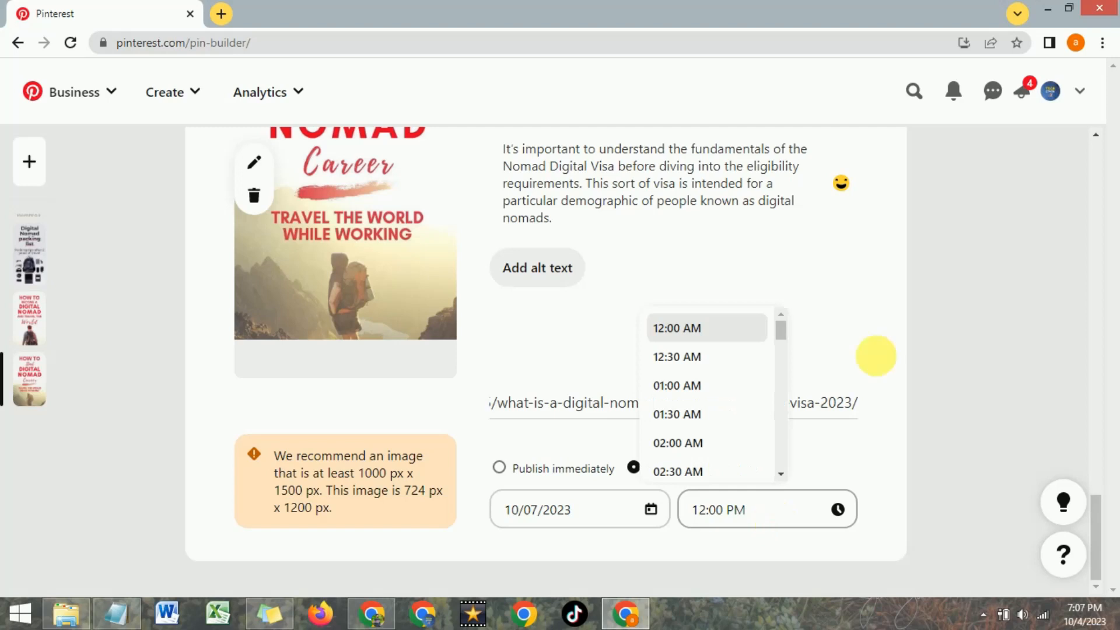
left_click(883, 316)
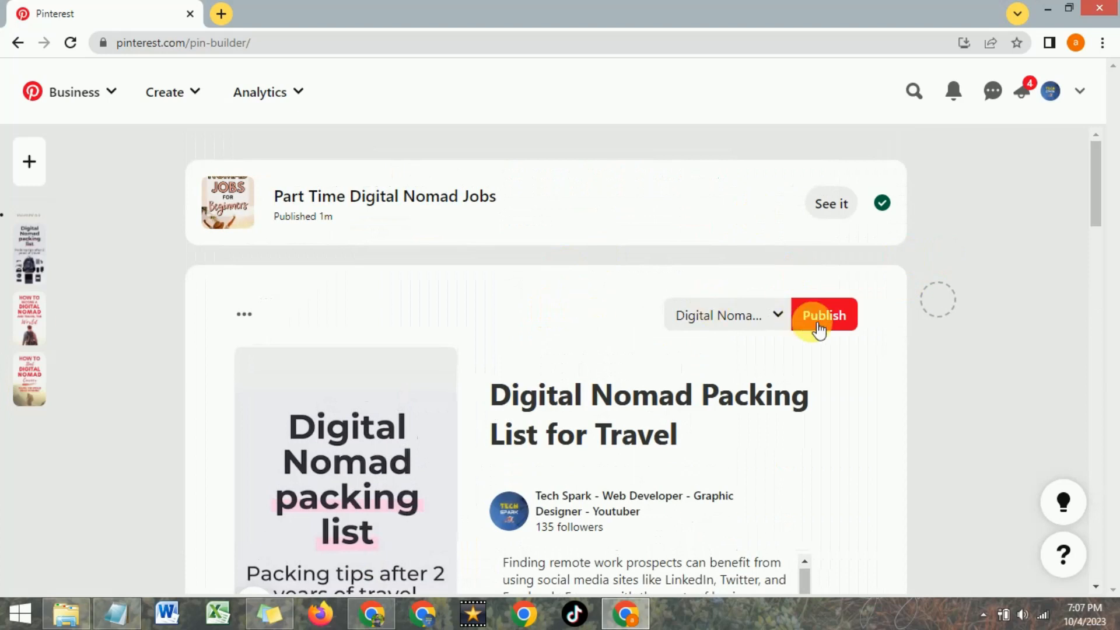
Select the packing list, Digital Nomad Visa and "Knowledge about Nomad Digital" Pins and publish them together to submit their schedules.
left_click(940, 300)
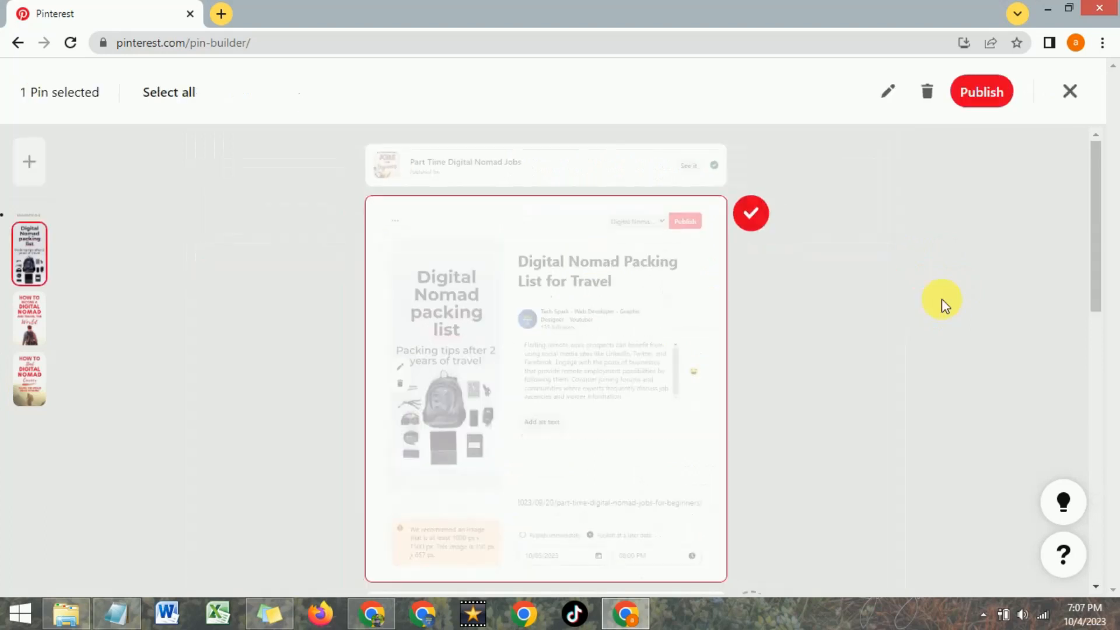
scroll(671, 285, "down", 1)
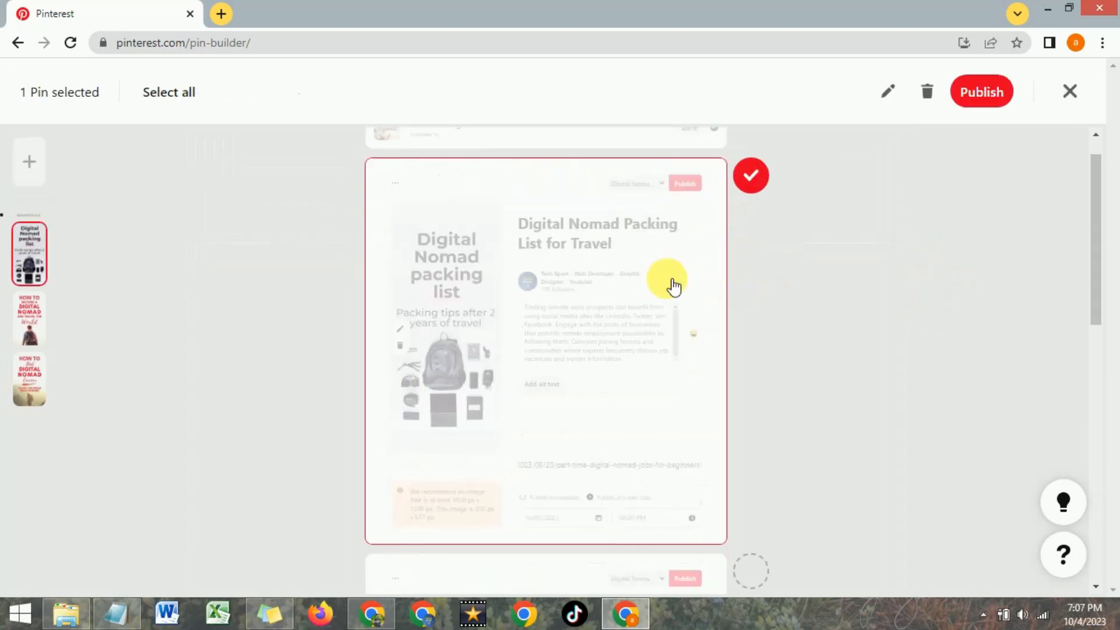
scroll(672, 285, "down", 5)
left_click(750, 284)
left_click(752, 322)
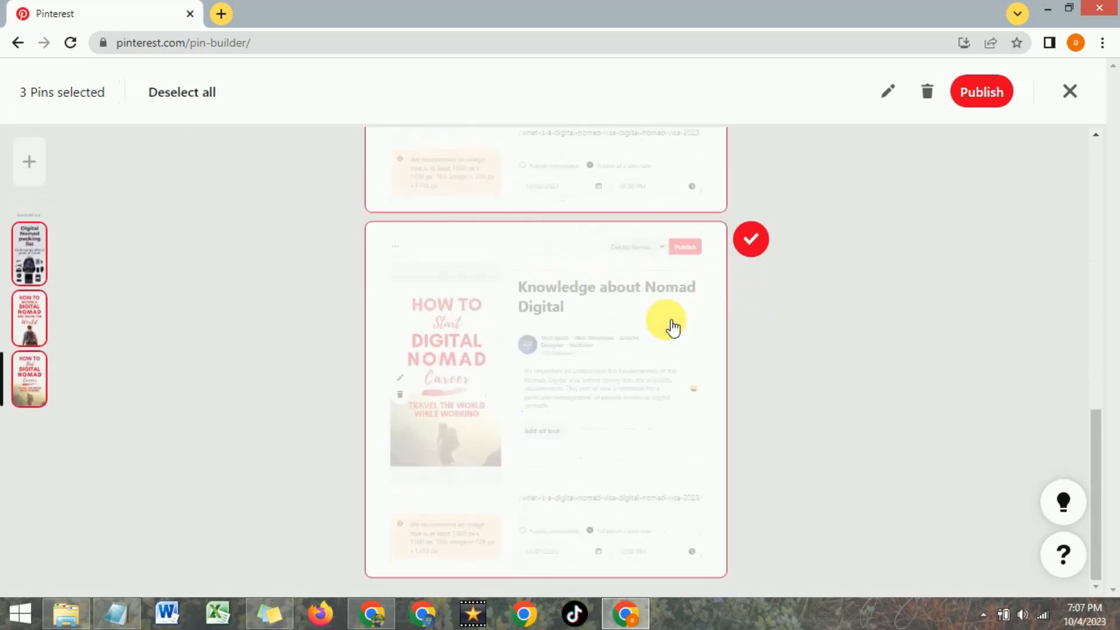
scroll(710, 332, "up", 5)
scroll(708, 333, "up", 4)
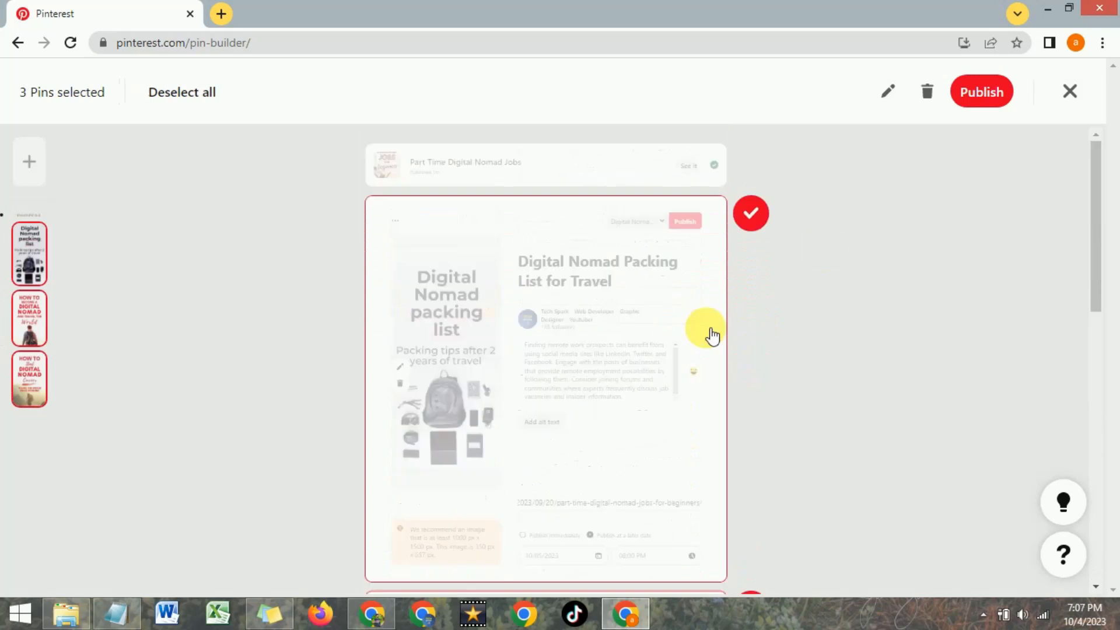
left_click(994, 94)
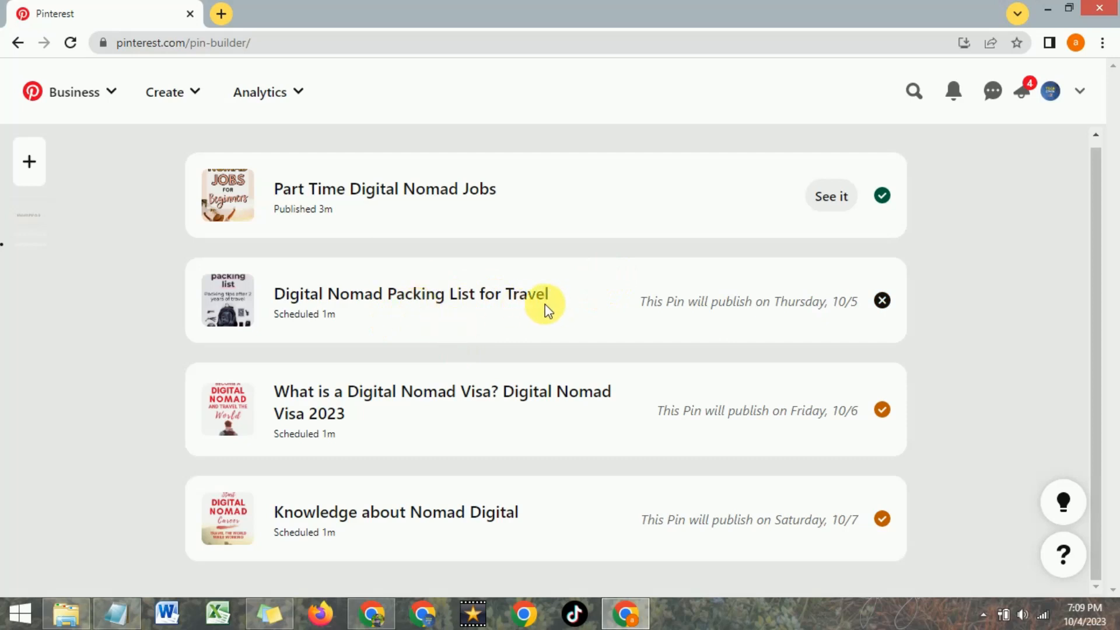
Open the Tech Spark business profile and look over its profile details and created Pins.
left_click(1079, 93)
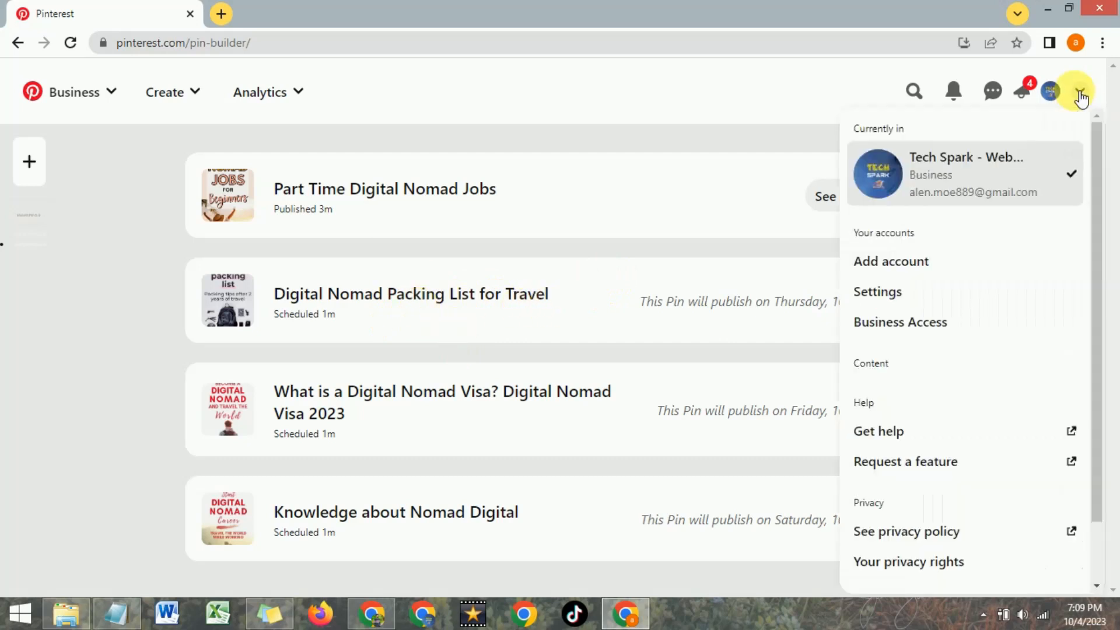
left_click(993, 183)
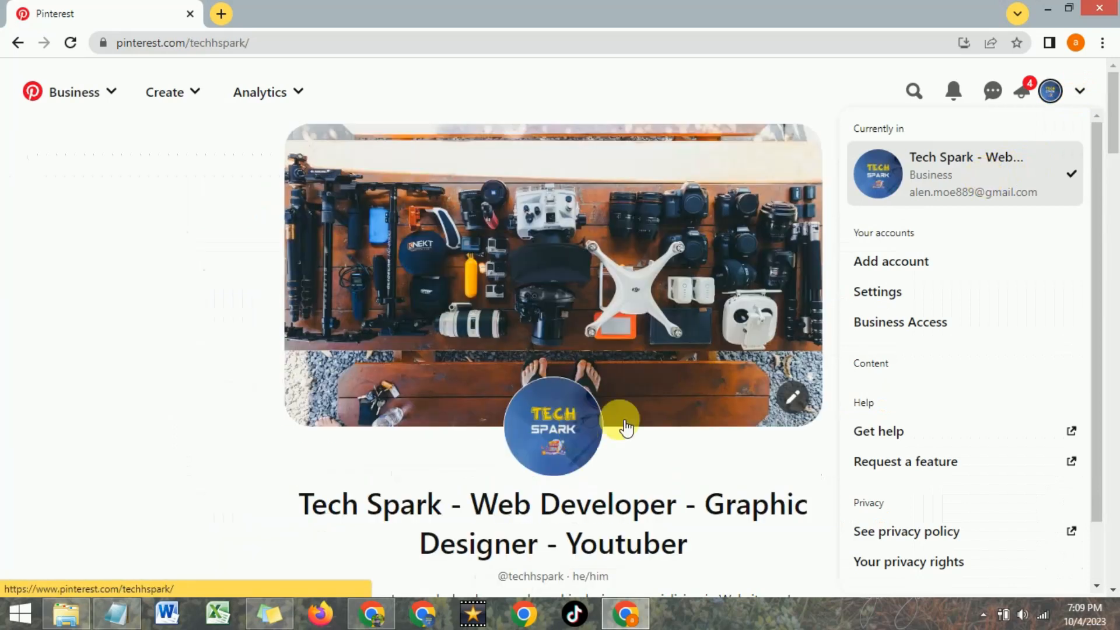
scroll(388, 431, "down", 7)
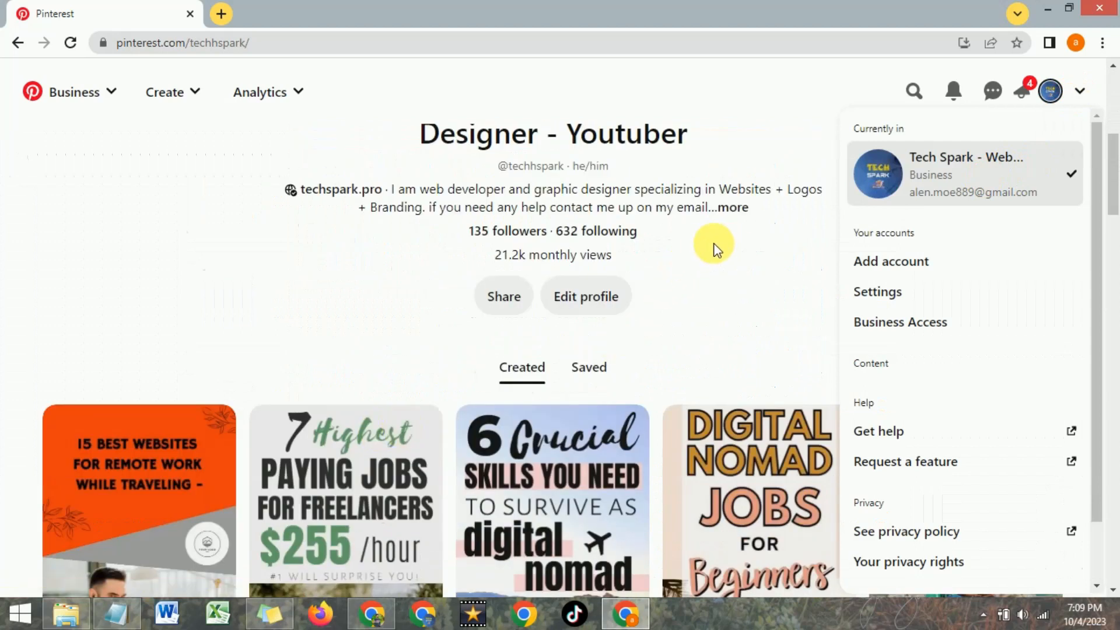
left_click(655, 247)
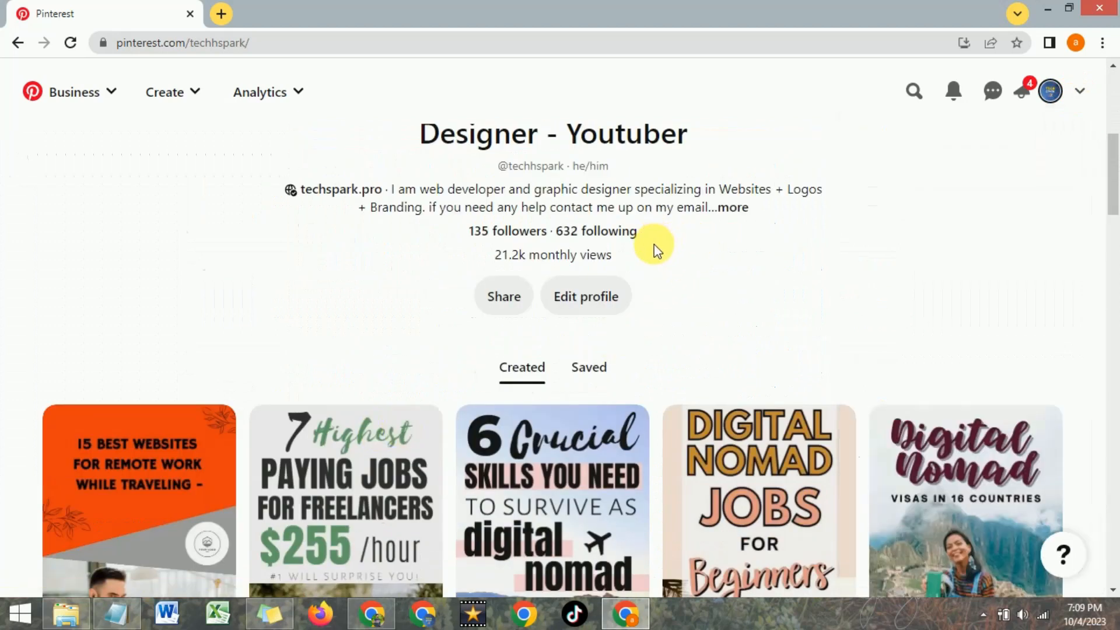
scroll(651, 250, "up", 2)
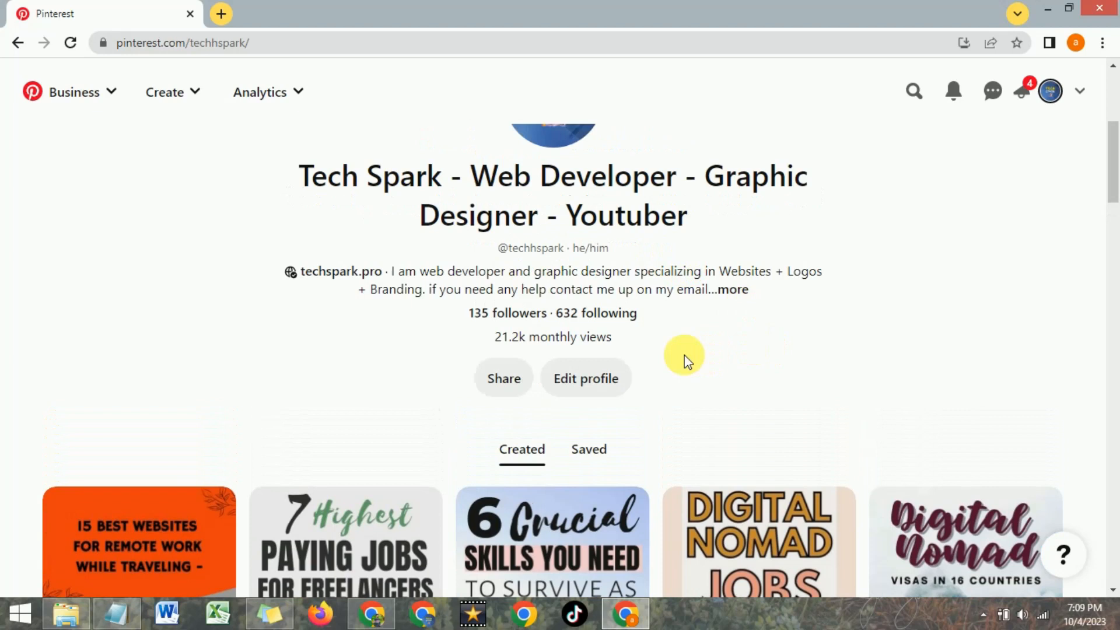
scroll(684, 361, "up", 2)
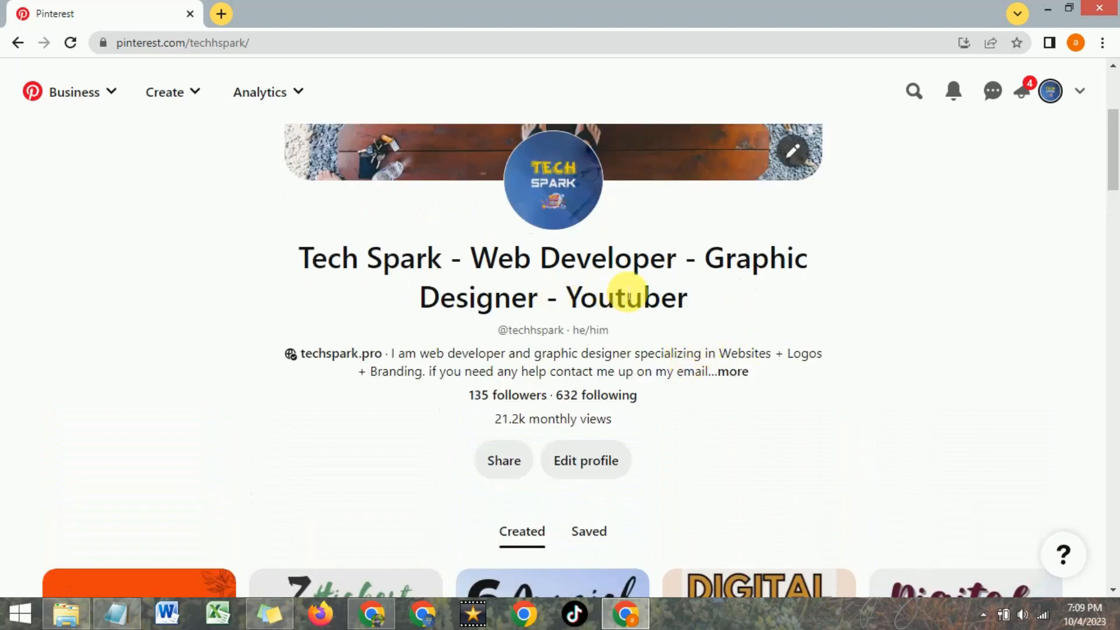